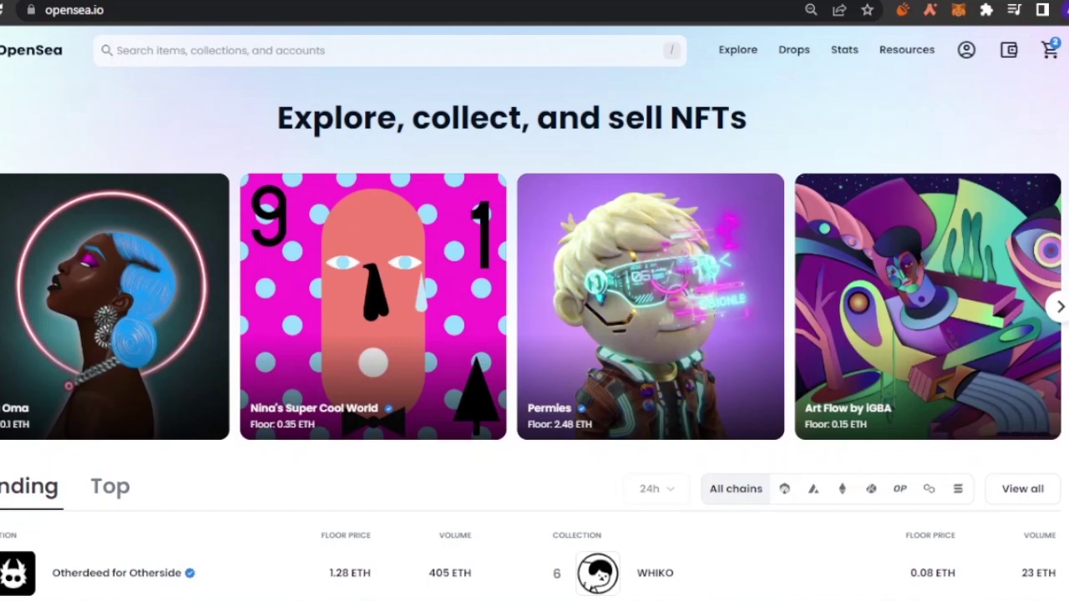
- Look over the featured, trending and notable NFT collections on the OpenSea homepage
{"action": "scroll", "coordinate": [535, 334], "scroll_direction": "down", "scroll_amount": 1}
{"action": "scroll", "coordinate": [534, 334], "scroll_direction": "up", "scroll_amount": 1}
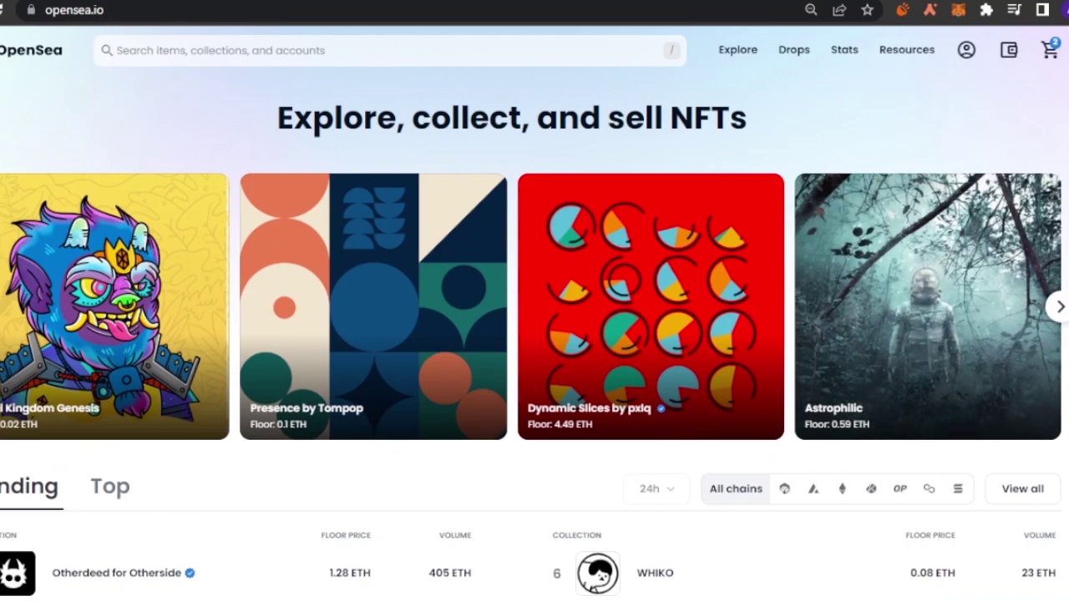
{"action": "scroll", "coordinate": [535, 334], "scroll_direction": "down", "scroll_amount": 5}
{"action": "scroll", "coordinate": [535, 335], "scroll_direction": "up", "scroll_amount": 3}
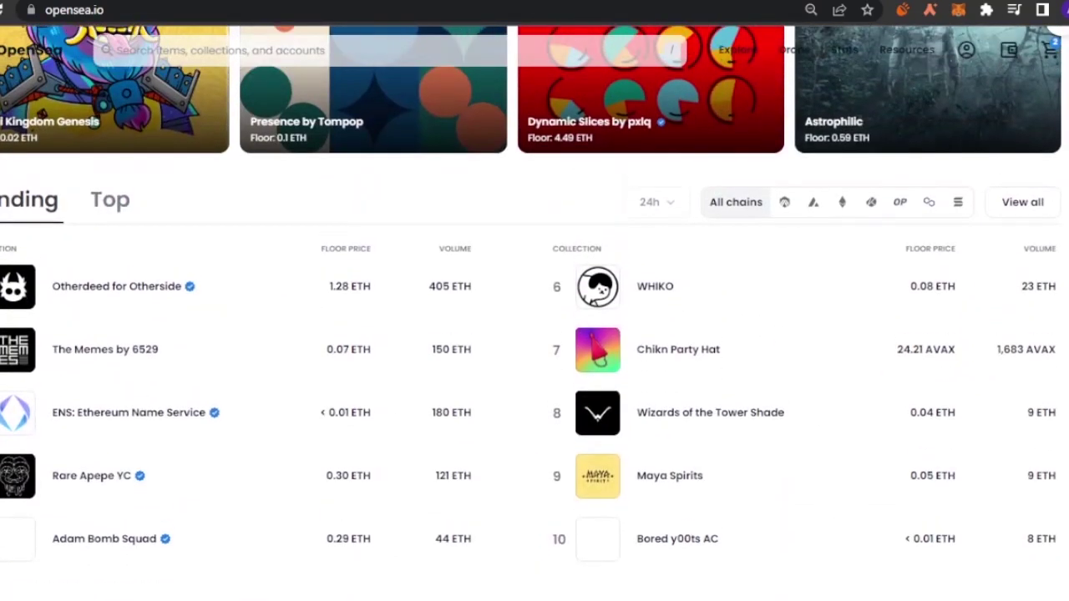
{"action": "scroll", "coordinate": [534, 334], "scroll_direction": "up", "scroll_amount": 3}
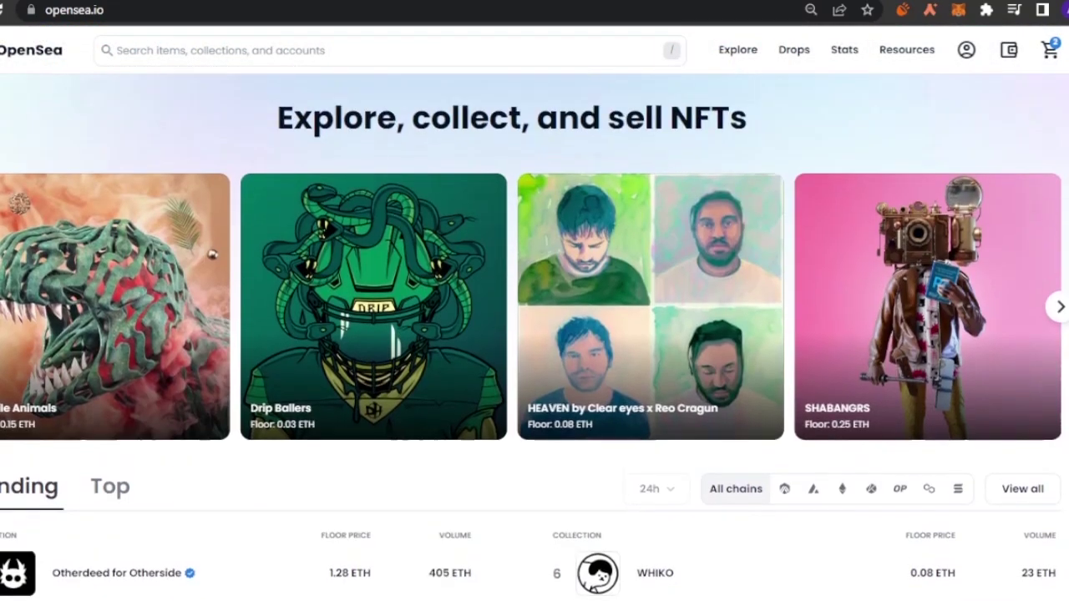
{"action": "scroll", "coordinate": [534, 335], "scroll_direction": "down", "scroll_amount": 10}
{"action": "scroll", "coordinate": [535, 334], "scroll_direction": "up", "scroll_amount": 7}
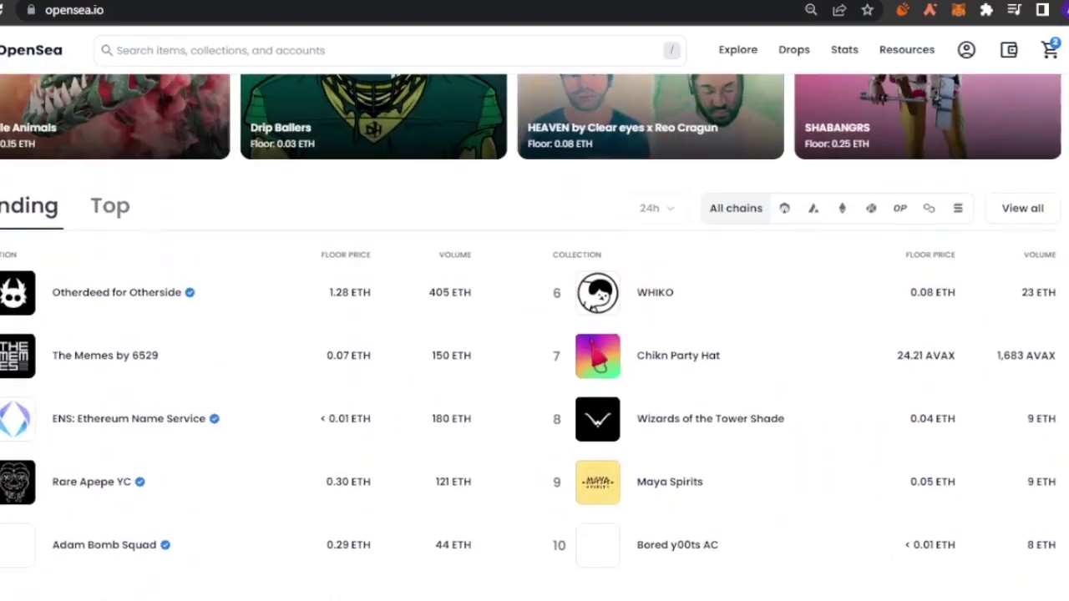
{"action": "scroll", "coordinate": [534, 334], "scroll_direction": "up", "scroll_amount": 1}
{"action": "scroll", "coordinate": [535, 334], "scroll_direction": "down", "scroll_amount": 8}
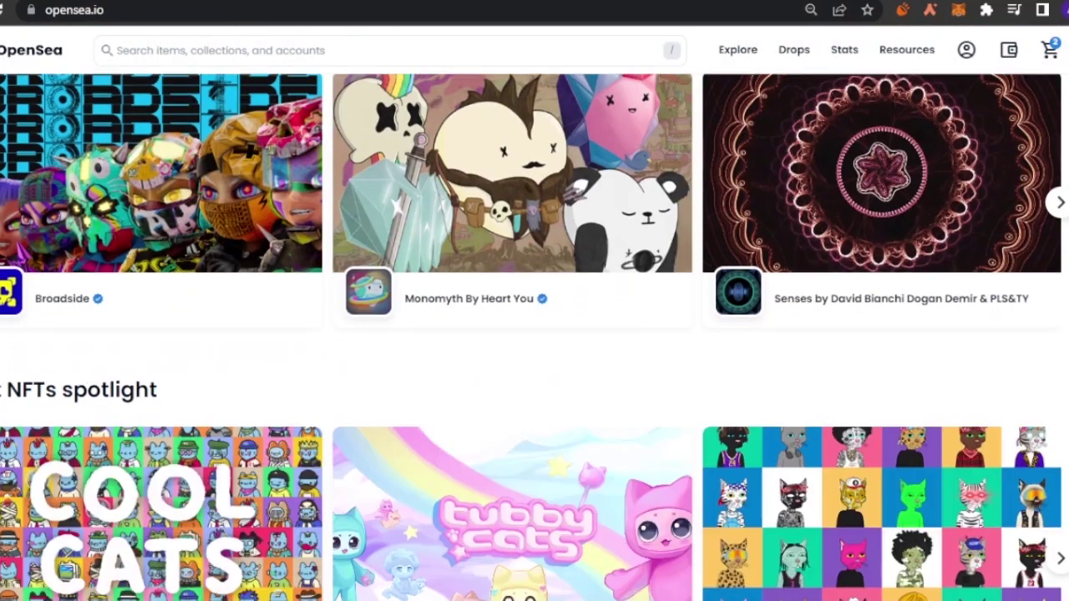
{"action": "scroll", "coordinate": [534, 334], "scroll_direction": "up", "scroll_amount": 6}
{"action": "scroll", "coordinate": [535, 334], "scroll_direction": "down", "scroll_amount": 10}
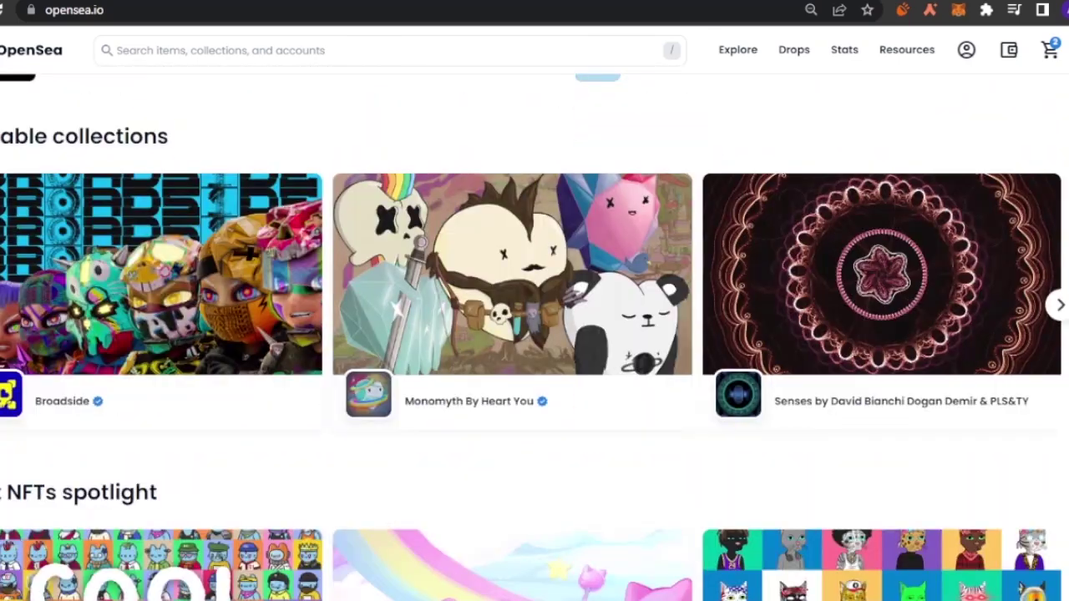
{"action": "scroll", "coordinate": [535, 334], "scroll_direction": "up", "scroll_amount": 10}
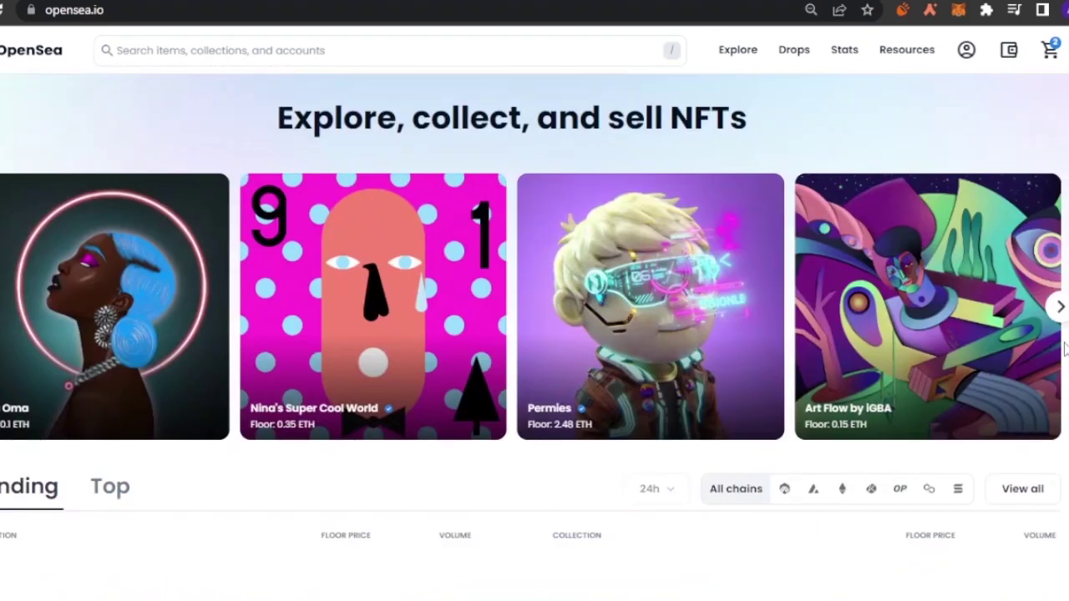
- Page through the featured collections carousel on the homepage
{"action": "left_click", "coordinate": [1060, 306]}
{"action": "scroll", "coordinate": [1061, 351], "scroll_direction": "down", "scroll_amount": 8}
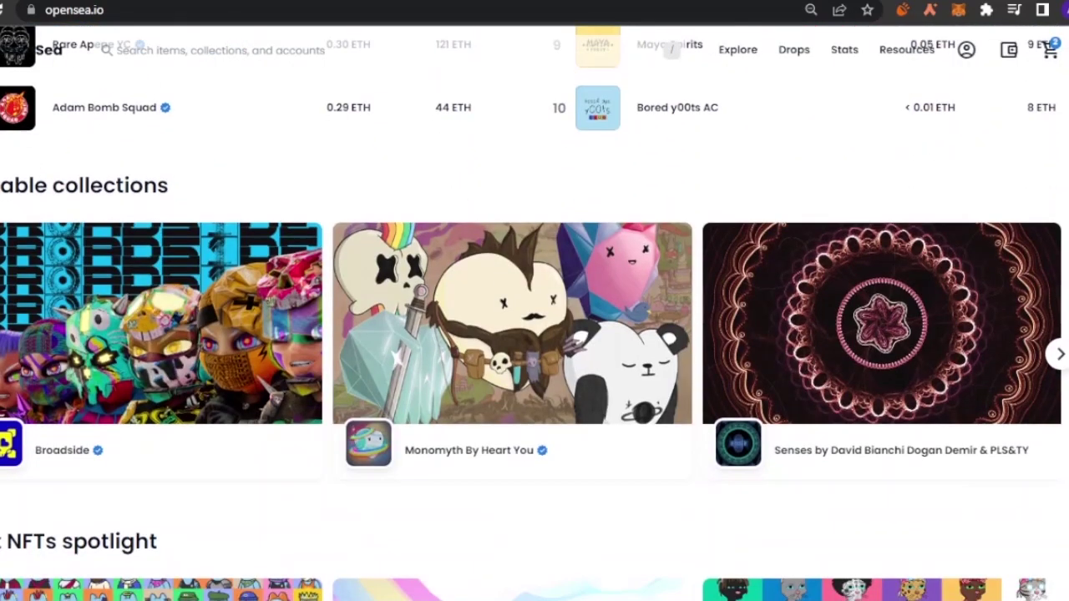
{"action": "scroll", "coordinate": [1061, 351], "scroll_direction": "up", "scroll_amount": 8}
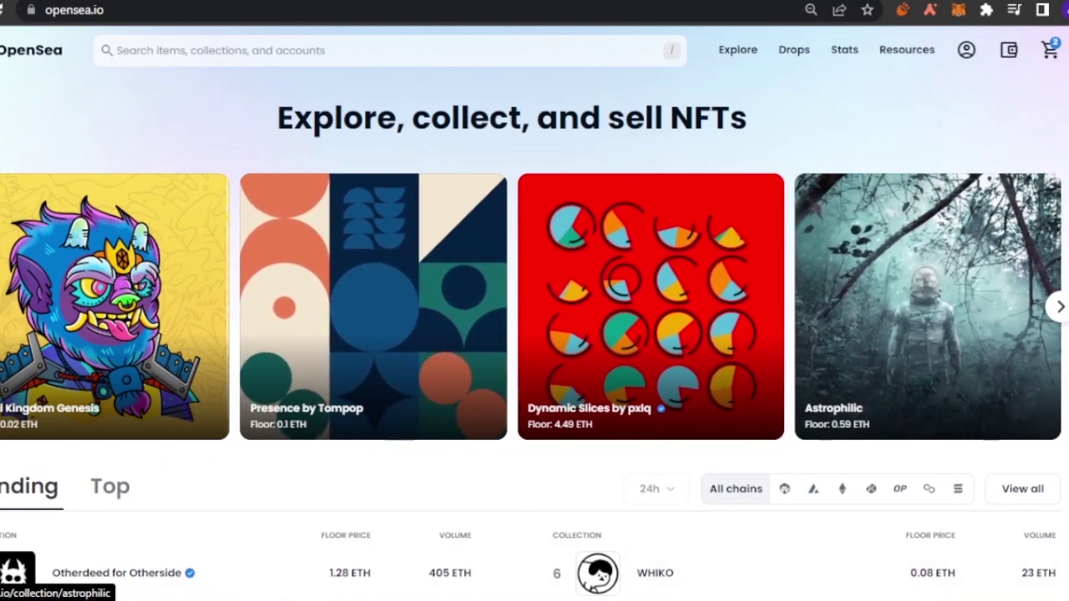
{"action": "scroll", "coordinate": [535, 334], "scroll_direction": "down", "scroll_amount": 1}
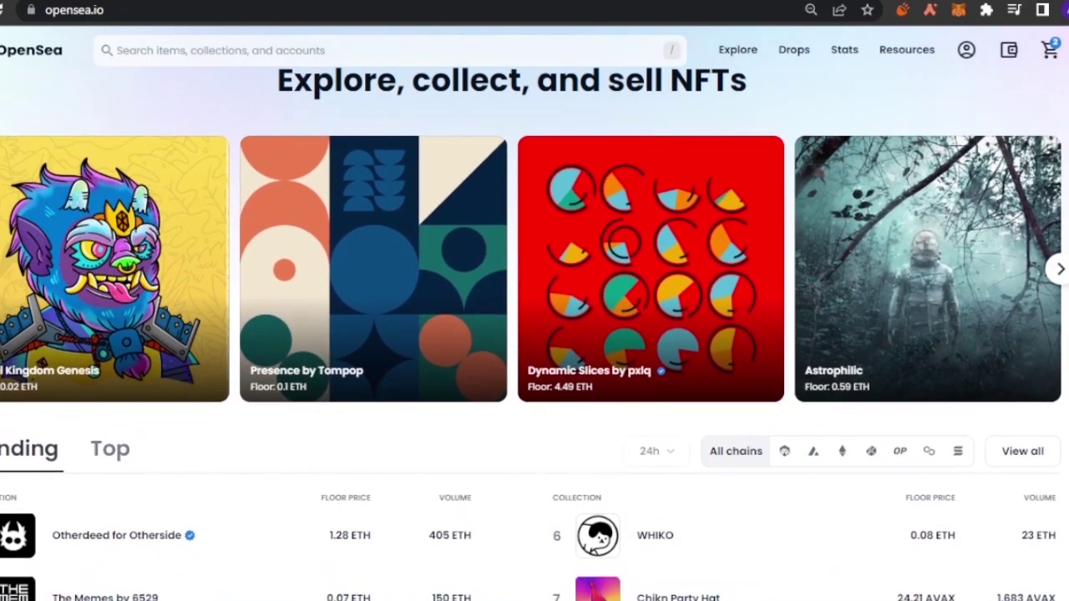
{"action": "left_click", "coordinate": [1059, 269]}
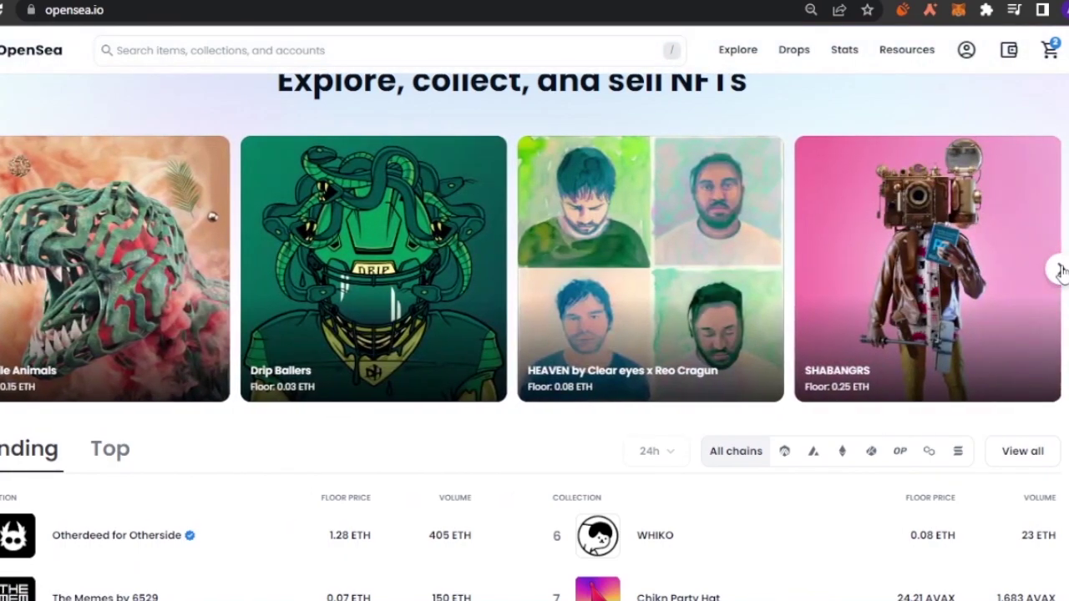
{"action": "left_click", "coordinate": [1059, 269]}
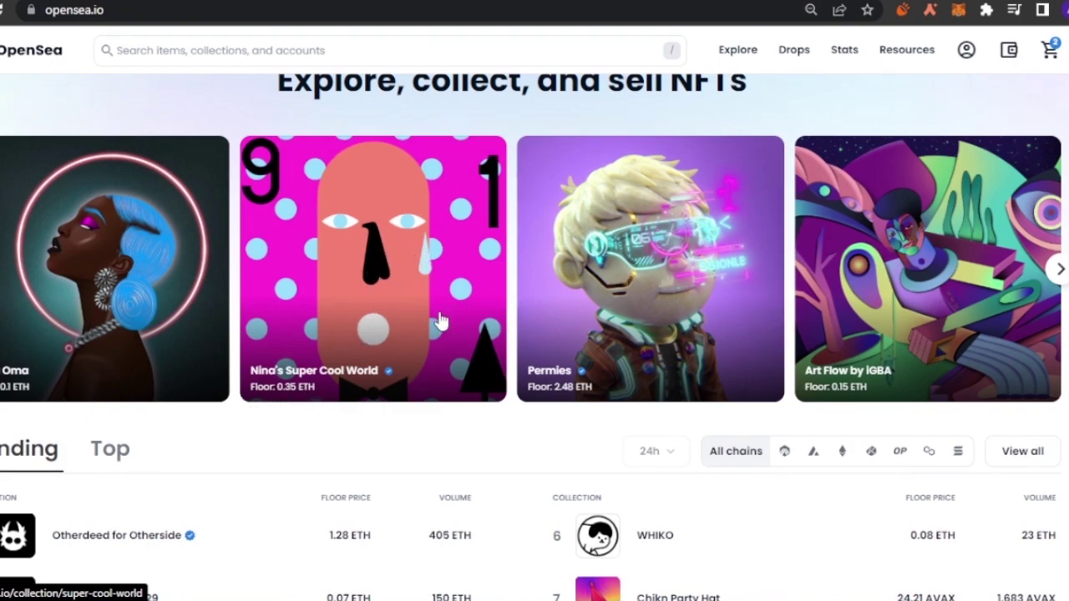
- Examine the homepage sections from the trending collections through the NFT spotlight and NFT 101 to the category listing
{"action": "scroll", "coordinate": [591, 536], "scroll_direction": "down", "scroll_amount": 1}
{"action": "scroll", "coordinate": [592, 536], "scroll_direction": "down", "scroll_amount": 4}
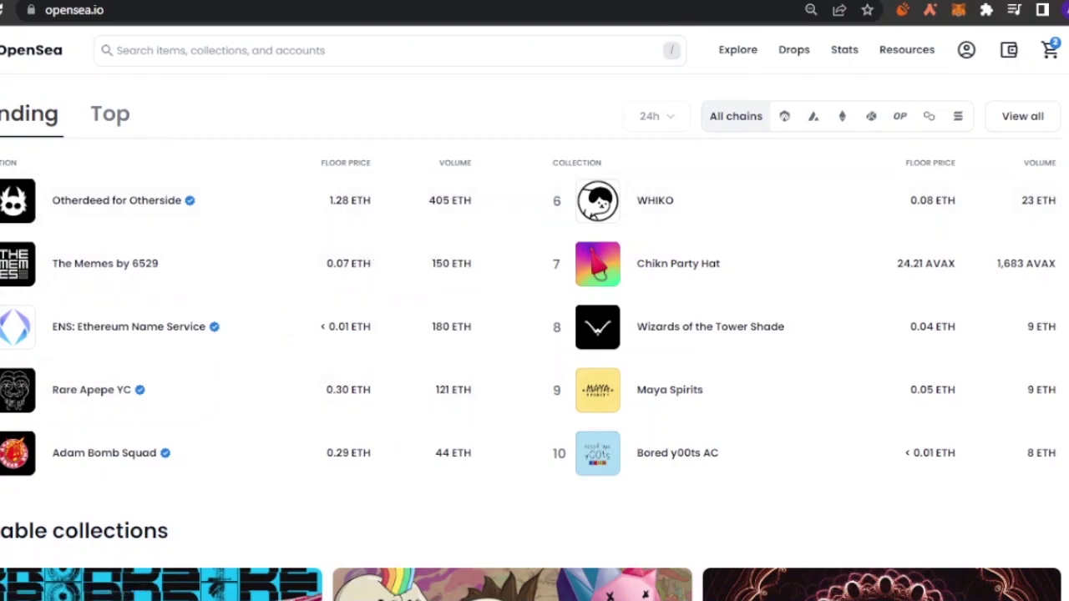
{"action": "scroll", "coordinate": [1066, 281], "scroll_direction": "down", "scroll_amount": 2}
{"action": "scroll", "coordinate": [534, 334], "scroll_direction": "down", "scroll_amount": 3}
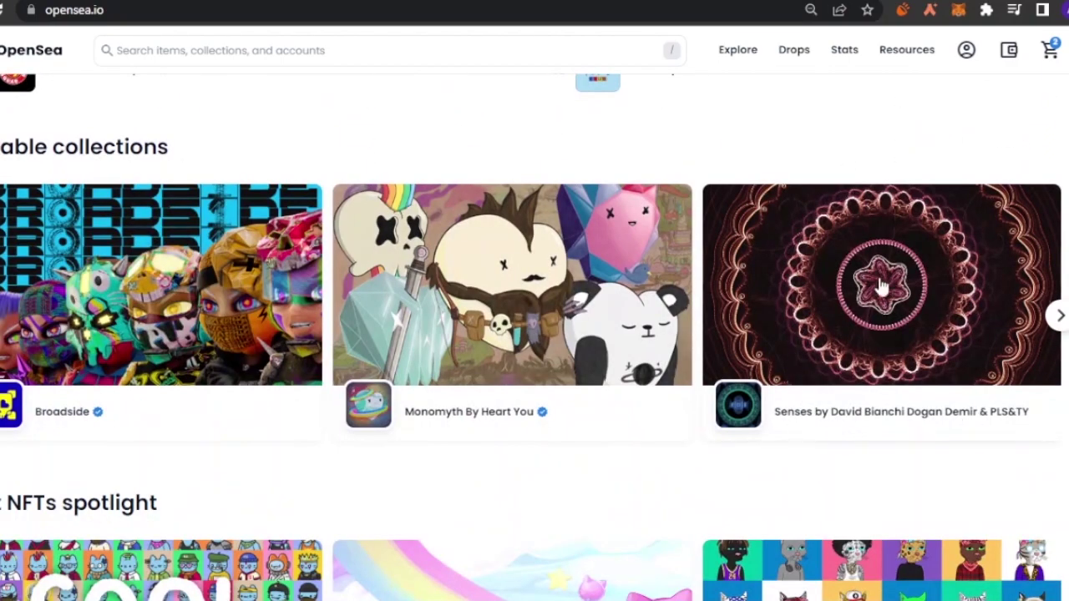
{"action": "scroll", "coordinate": [767, 352], "scroll_direction": "down", "scroll_amount": 4}
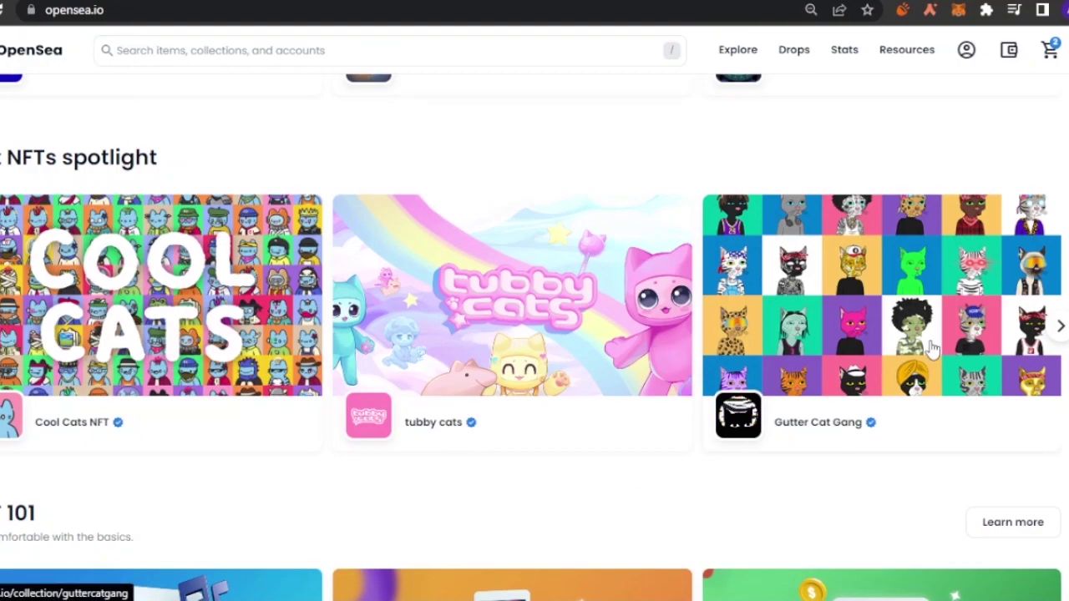
{"action": "scroll", "coordinate": [840, 365], "scroll_direction": "down", "scroll_amount": 4}
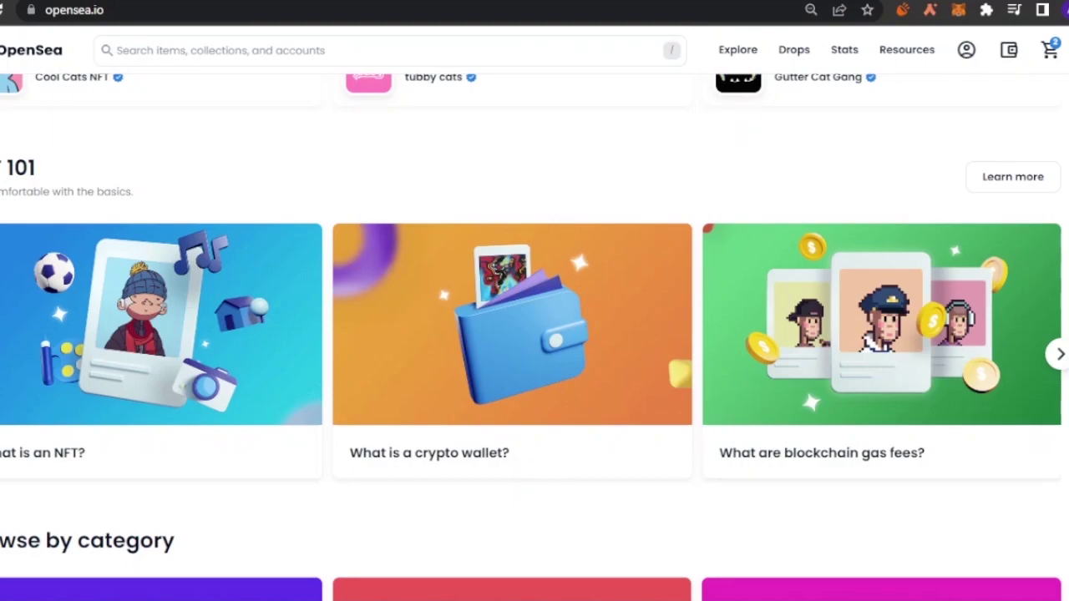
{"action": "scroll", "coordinate": [534, 334], "scroll_direction": "down", "scroll_amount": 5}
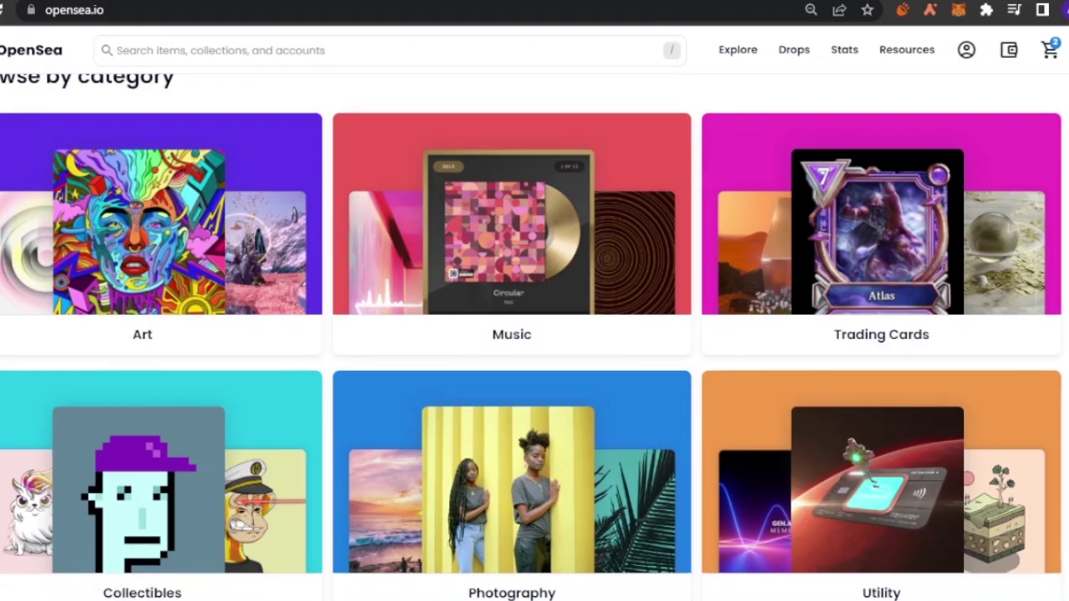
{"action": "scroll", "coordinate": [535, 334], "scroll_direction": "down", "scroll_amount": 5}
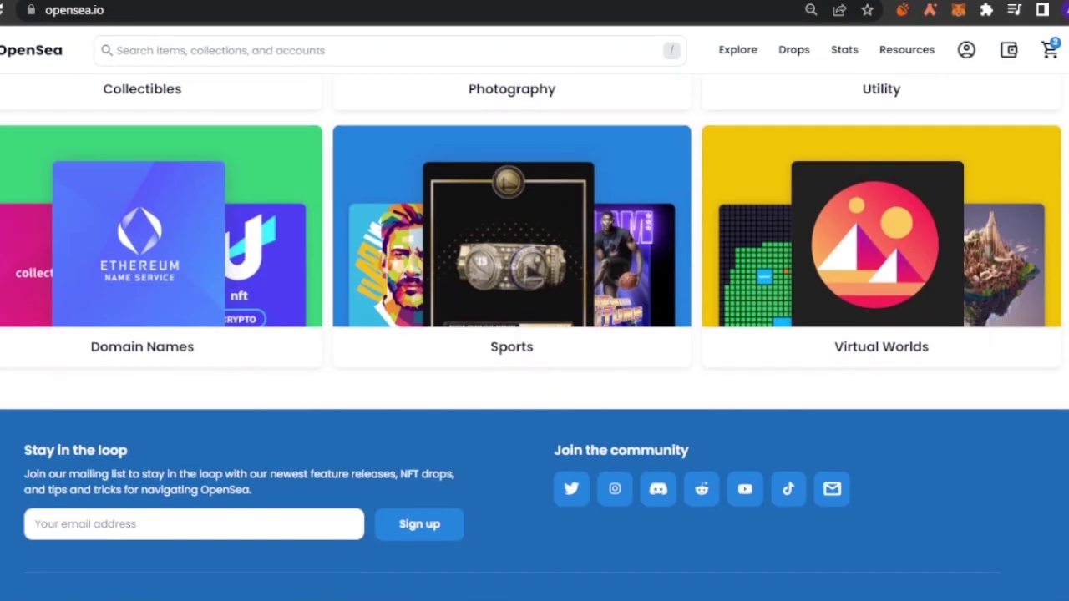
{"action": "scroll", "coordinate": [534, 334], "scroll_direction": "up", "scroll_amount": 1}
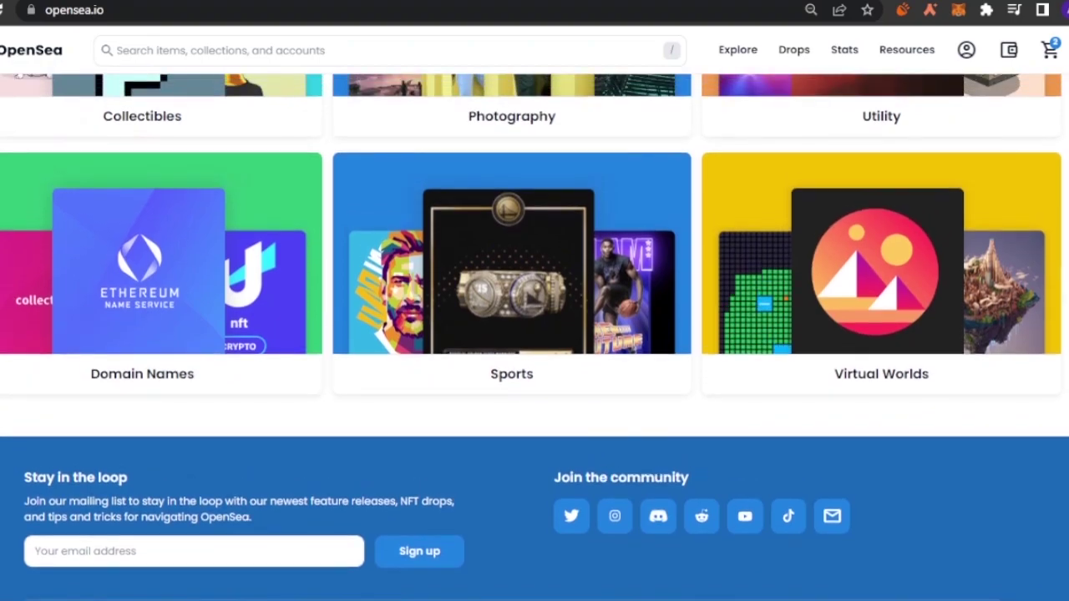
{"action": "scroll", "coordinate": [534, 334], "scroll_direction": "up", "scroll_amount": 10}
{"action": "scroll", "coordinate": [535, 334], "scroll_direction": "down", "scroll_amount": 10}
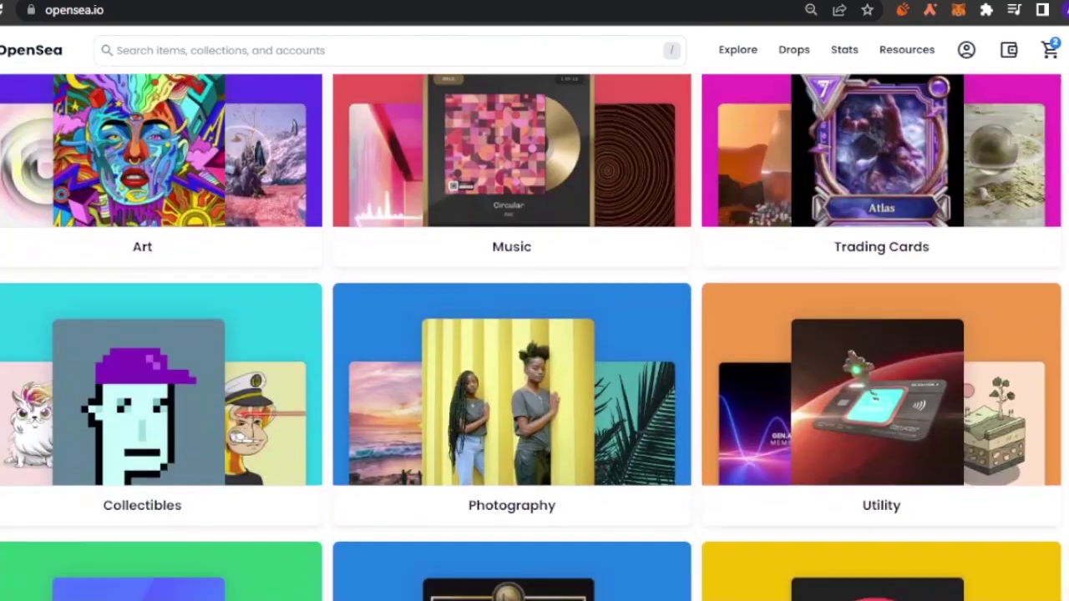
{"action": "scroll", "coordinate": [535, 334], "scroll_direction": "up", "scroll_amount": 20}
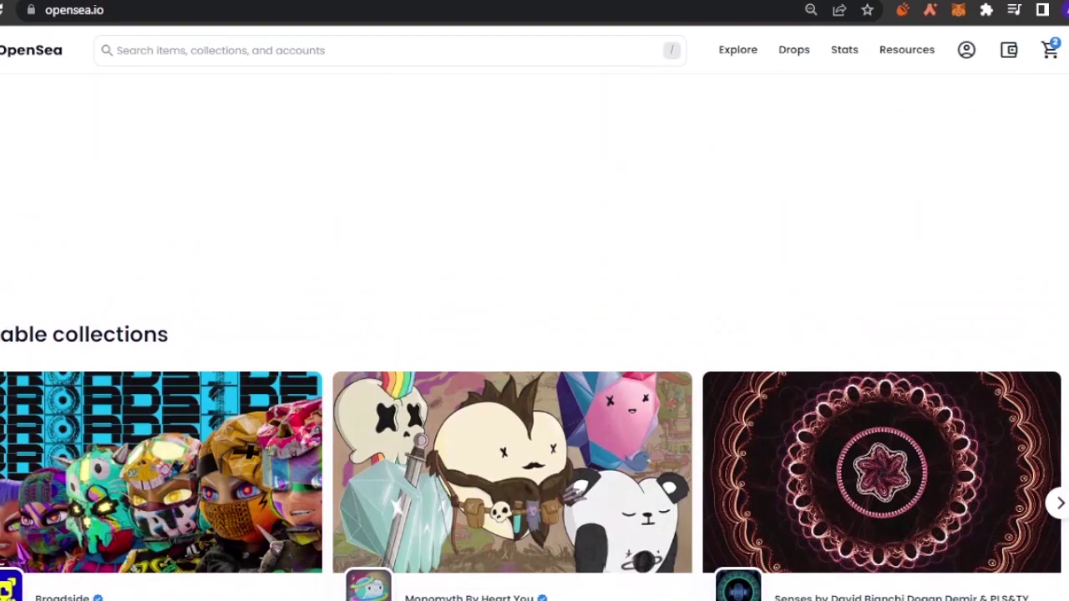
{"action": "scroll", "coordinate": [534, 334], "scroll_direction": "up", "scroll_amount": 10}
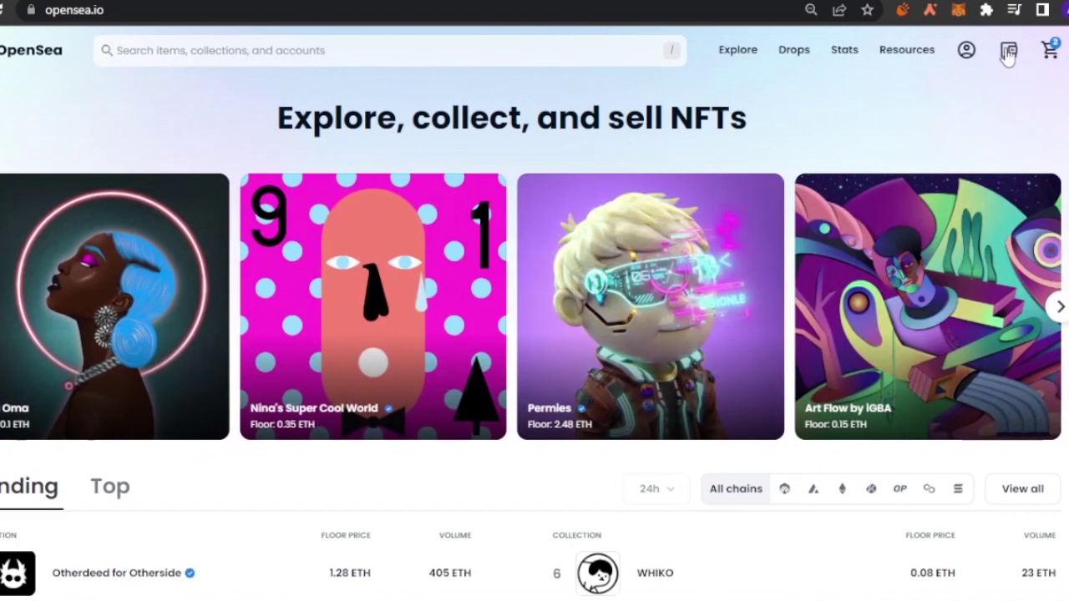
- Connect the MetaMask wallet to the site, unlocking it with the wallet password
{"action": "left_click", "coordinate": [1008, 52]}
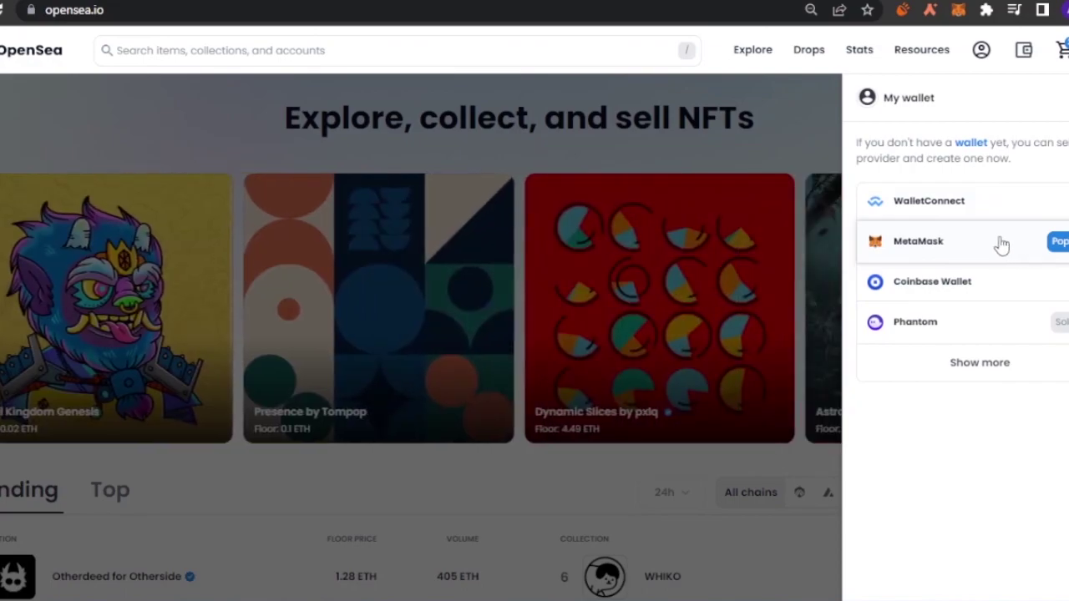
{"action": "left_click", "coordinate": [1001, 244]}
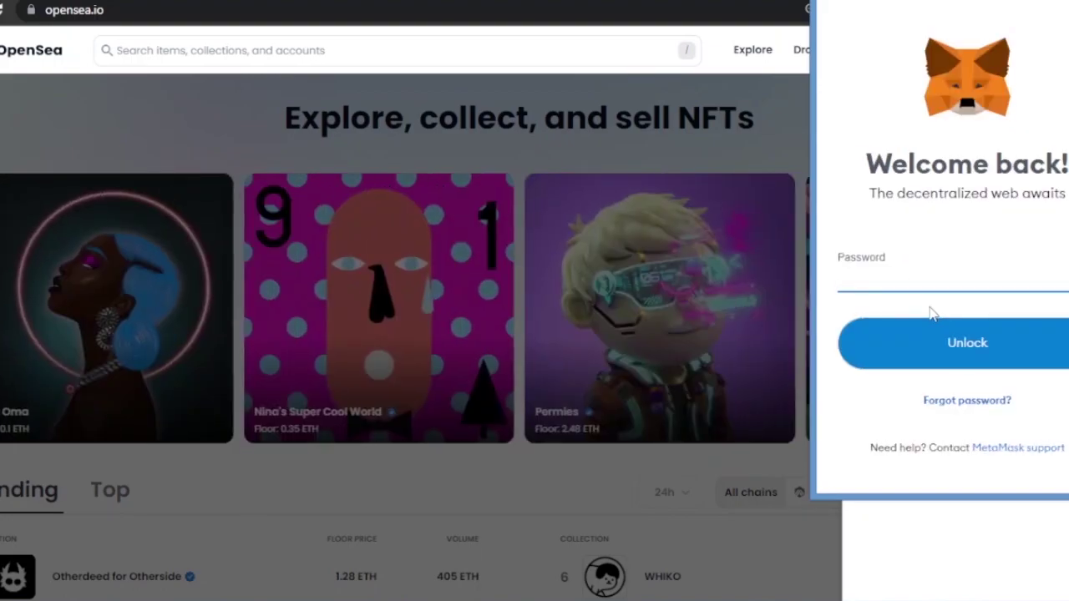
{"action": "type", "text": "•"}
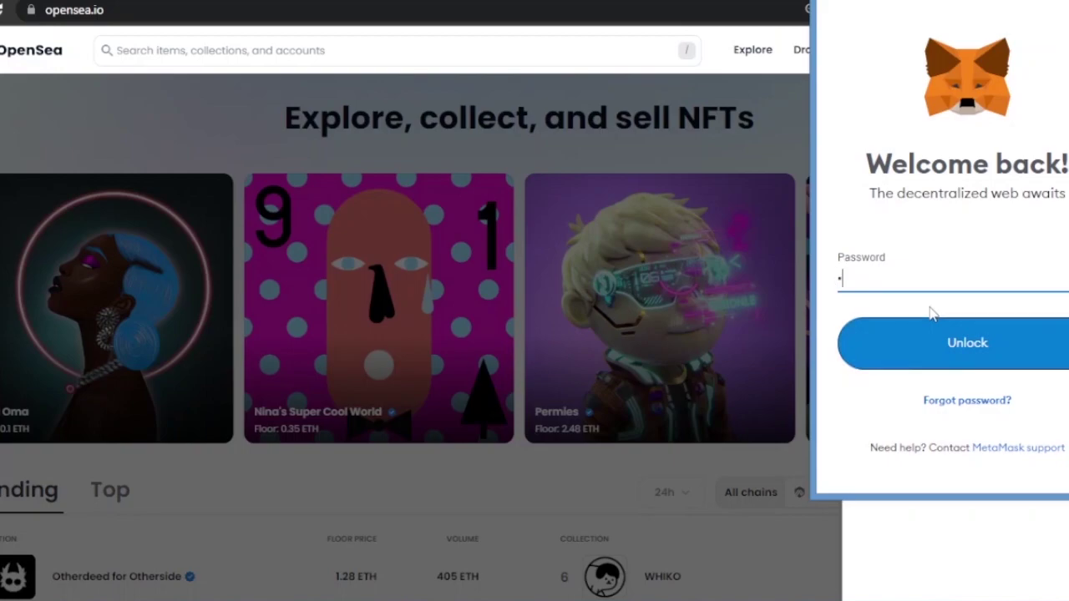
{"action": "type", "text": "•••••"}
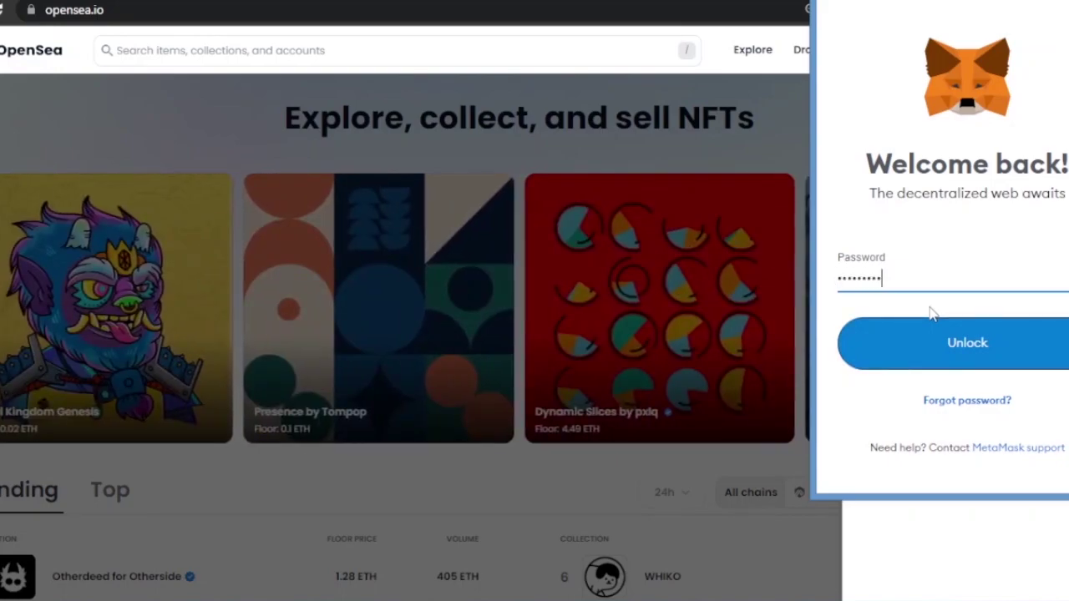
{"action": "type", "text": "••••••"}
{"action": "key", "text": "Return"}
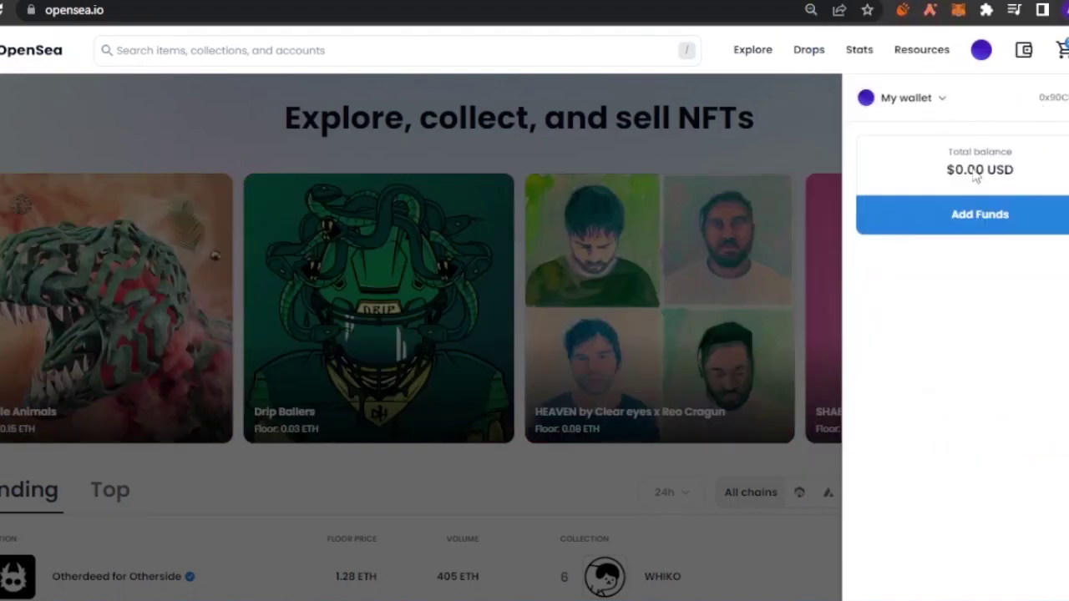
- Close the wallet overview and open the form for creating a new item from the account options
{"action": "left_click", "coordinate": [790, 90]}
{"action": "mouse_move", "coordinate": [969, 55]}
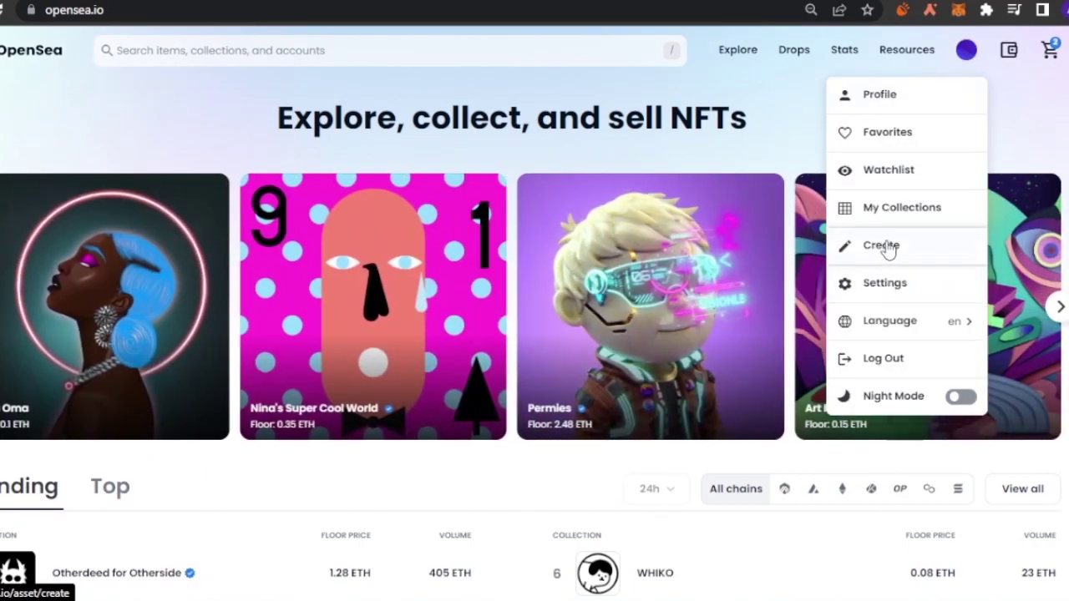
{"action": "left_click", "coordinate": [892, 249]}
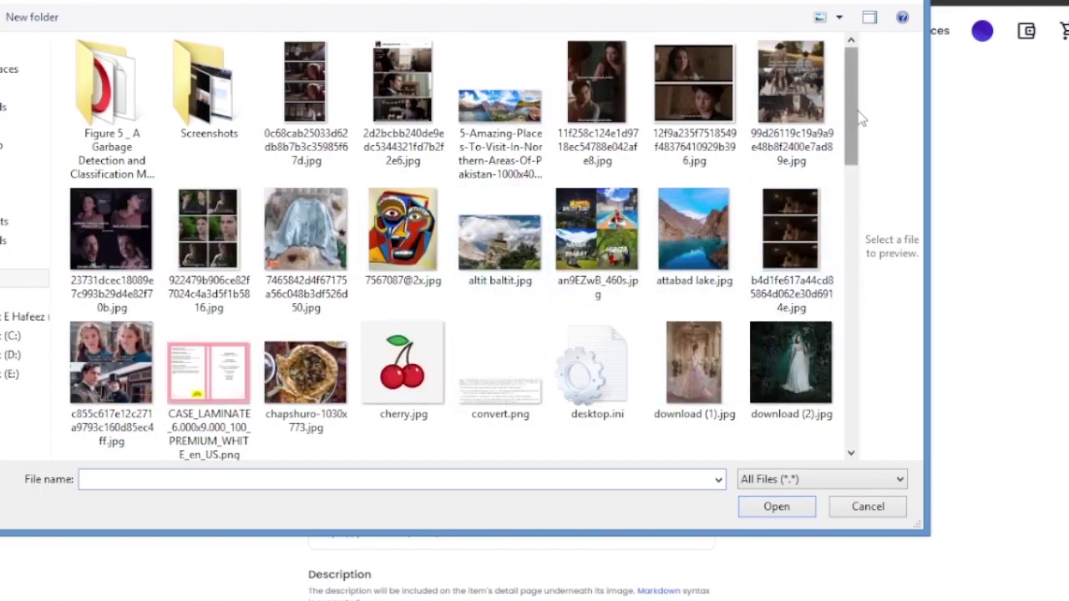
- Upload cherry.jpg as the new item's media file
{"action": "left_click_drag", "start_coordinate": [855, 119], "coordinate": [855, 188]}
{"action": "left_click", "coordinate": [411, 138]}
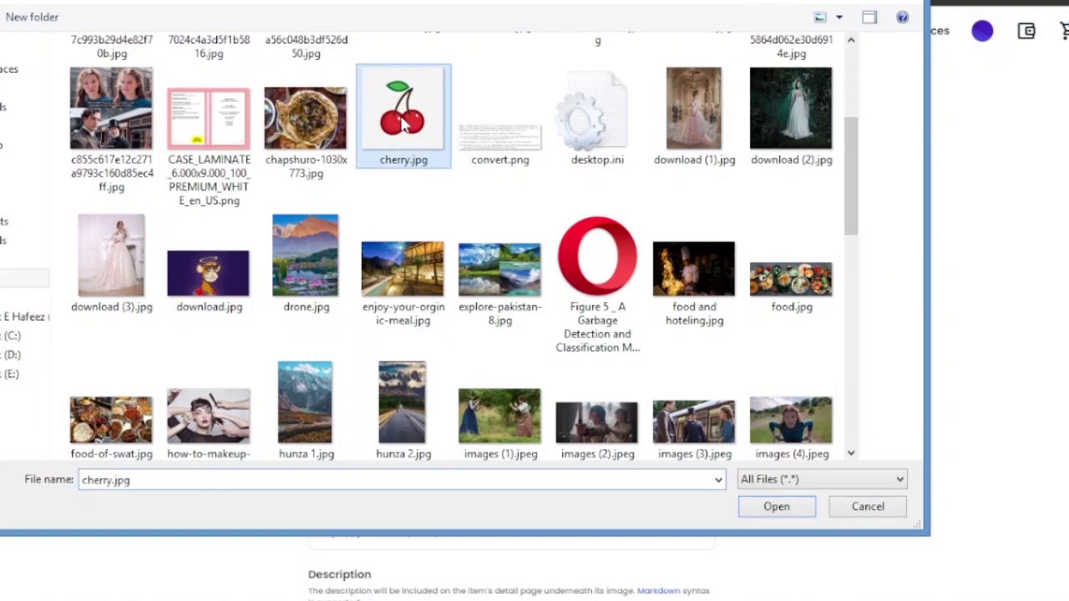
{"action": "left_click", "coordinate": [777, 507]}
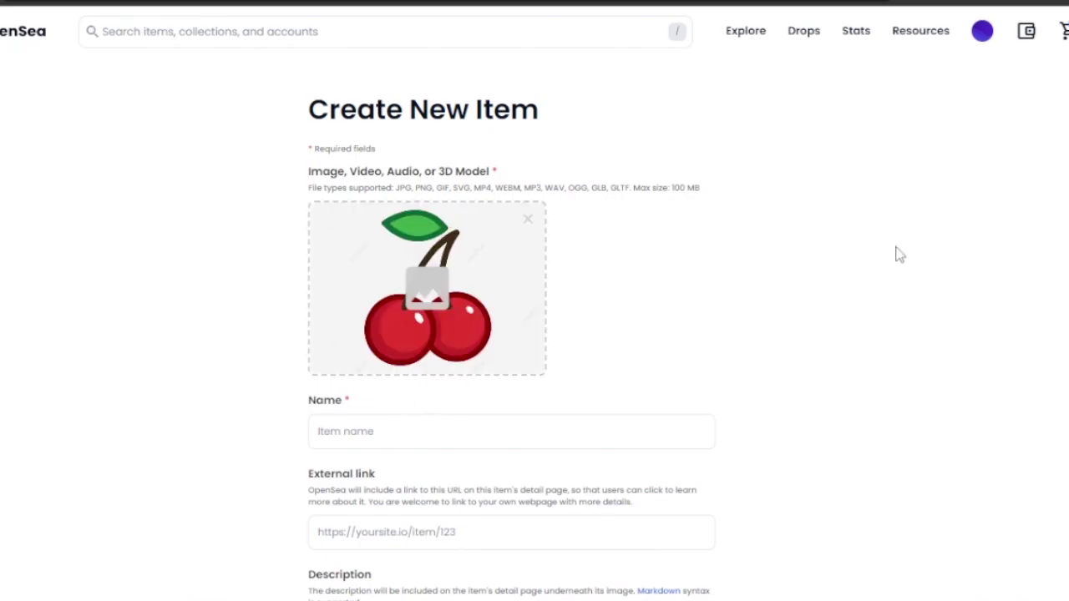
- Name the new item "cherry berry"
{"action": "scroll", "coordinate": [833, 246], "scroll_direction": "down", "scroll_amount": 1}
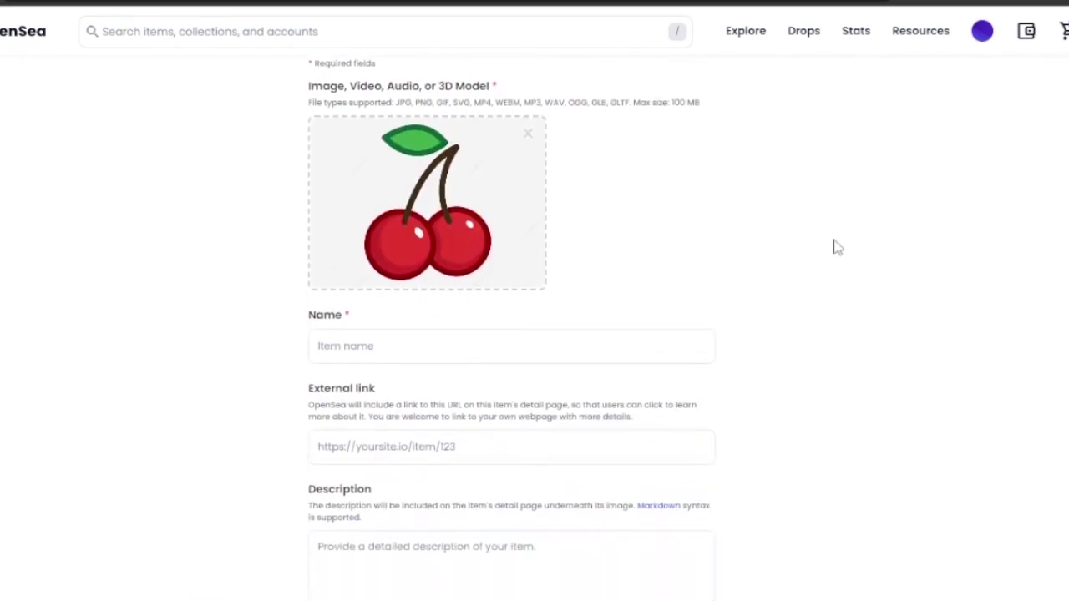
{"action": "left_click", "coordinate": [404, 347]}
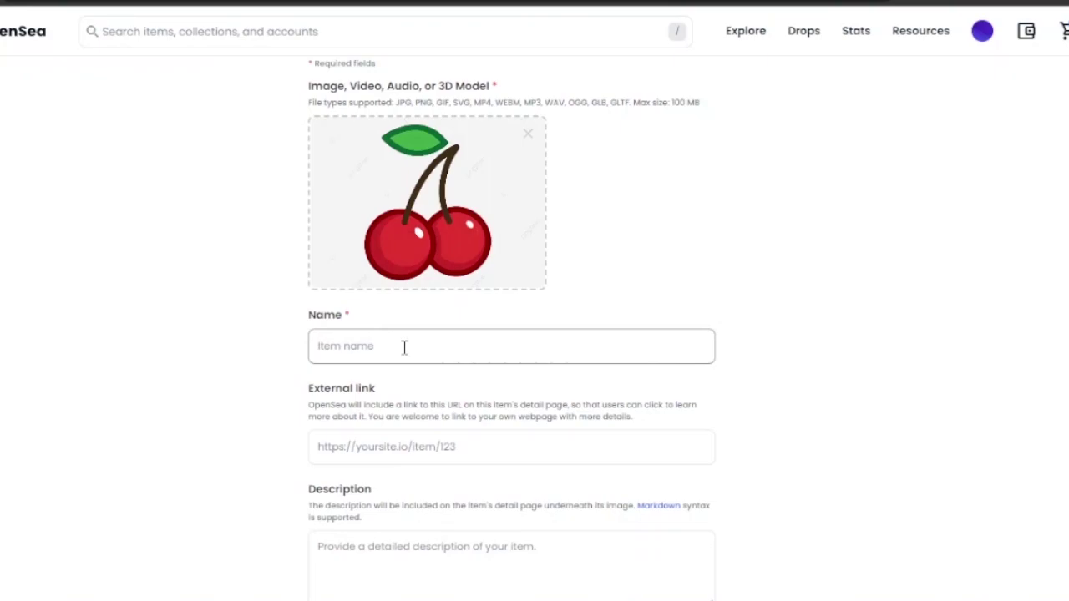
{"action": "type", "text": "cherry berry"}
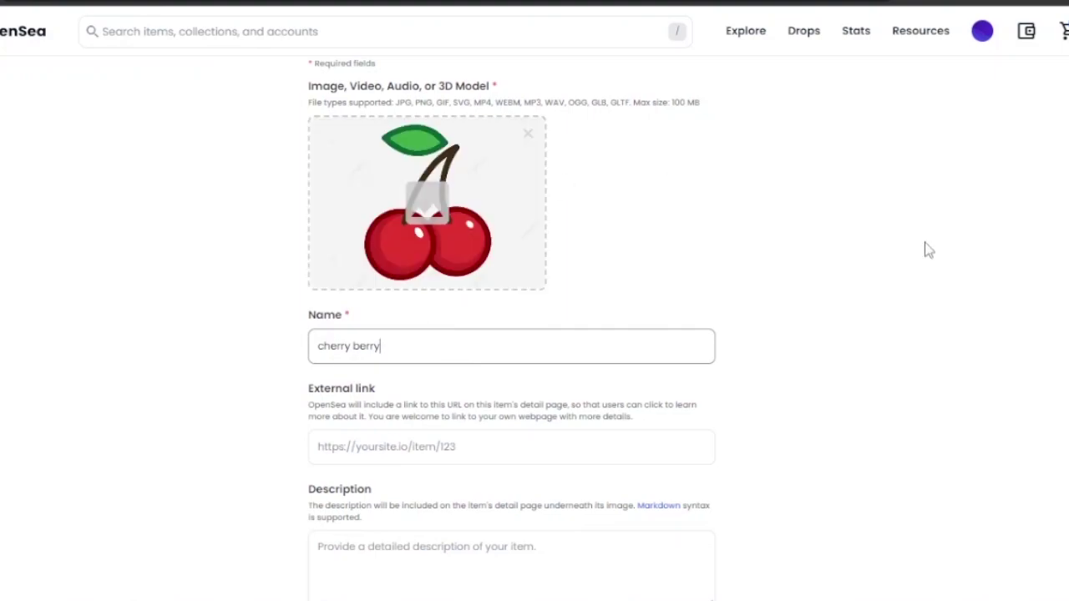
{"action": "scroll", "coordinate": [534, 328], "scroll_direction": "up", "scroll_amount": 1}
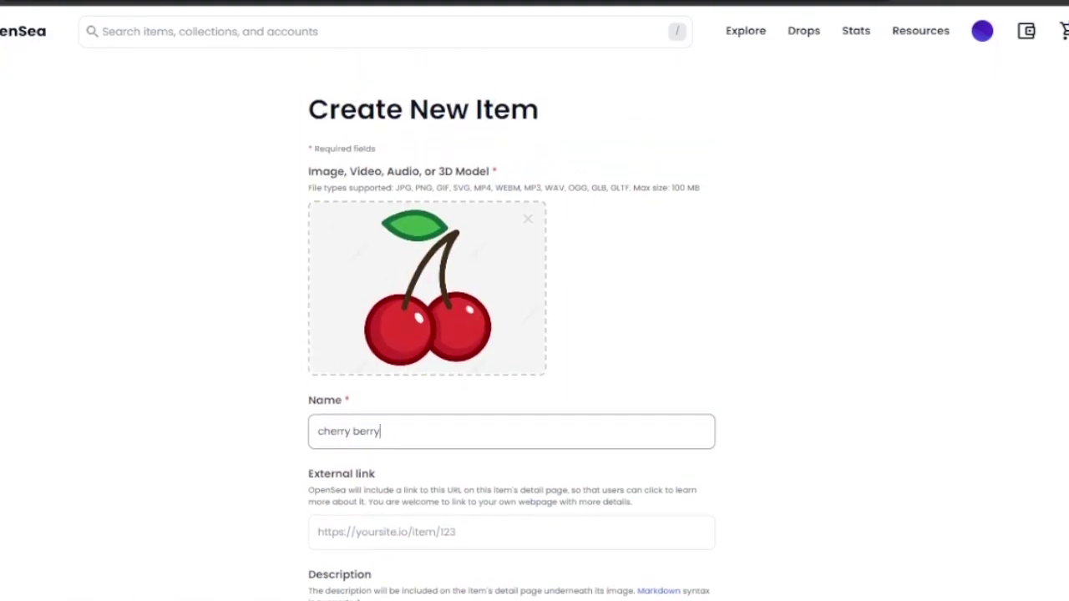
- Enter "cherry is red." as the new item's description
{"action": "scroll", "coordinate": [512, 339], "scroll_direction": "down", "scroll_amount": 1}
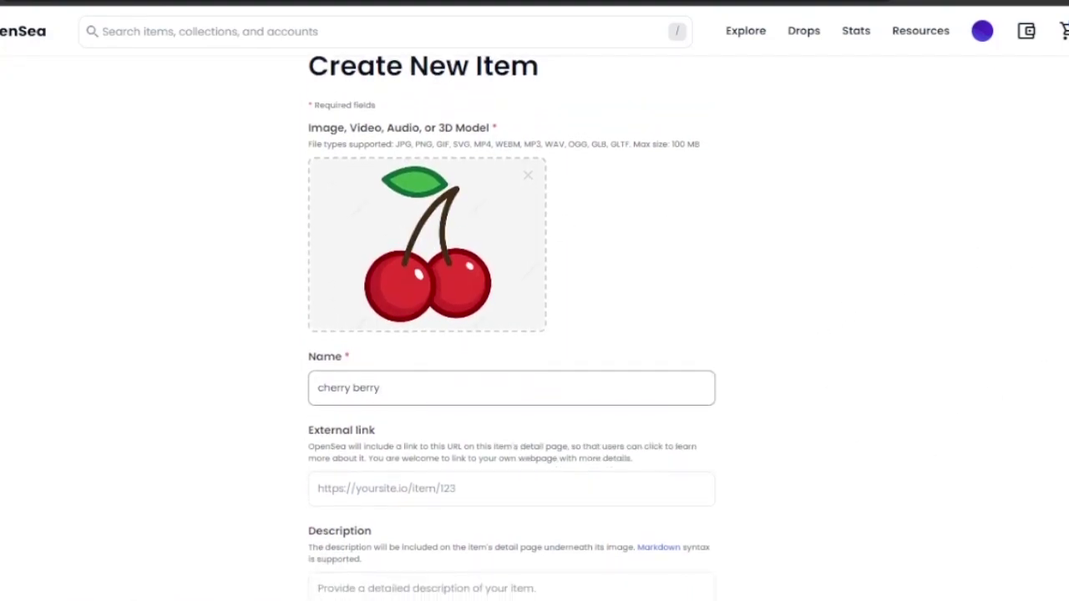
{"action": "scroll", "coordinate": [512, 334], "scroll_direction": "down", "scroll_amount": 2}
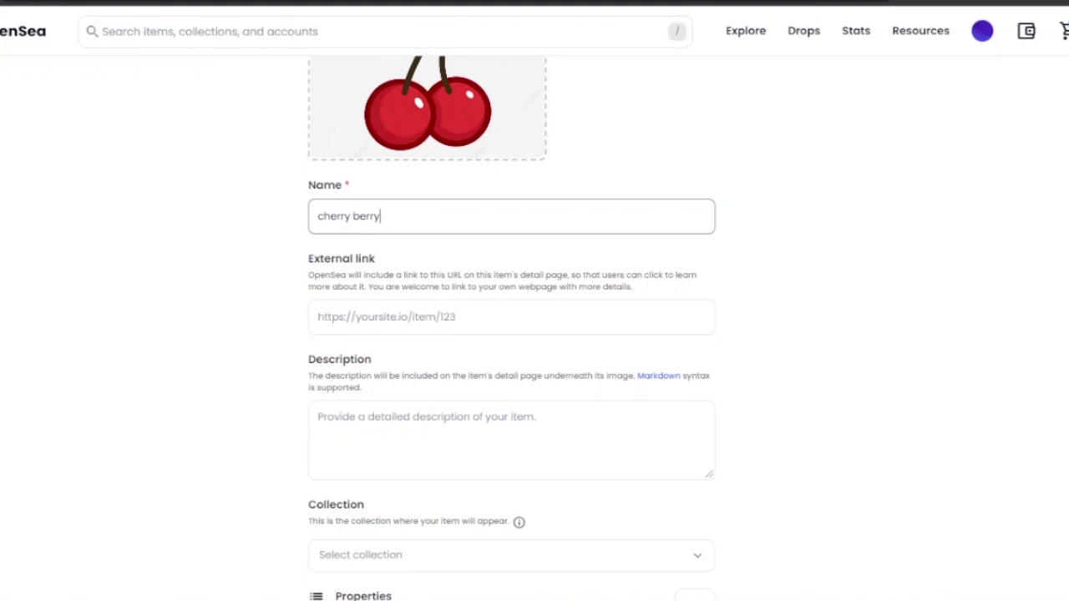
{"action": "scroll", "coordinate": [535, 334], "scroll_direction": "down", "scroll_amount": 3}
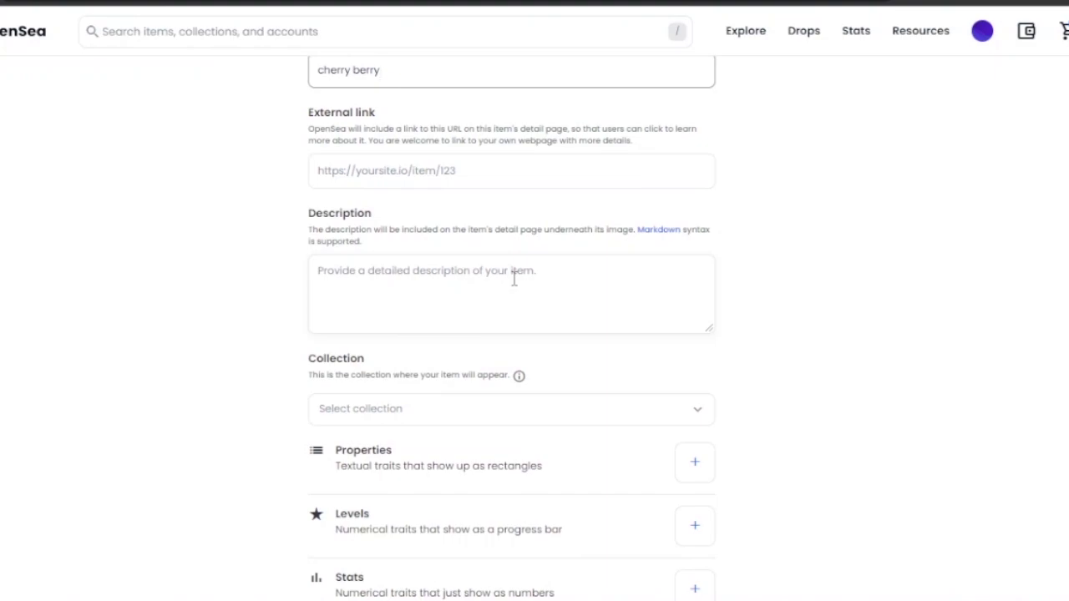
{"action": "type", "text": "ch"}
{"action": "key", "text": "BackSpace"}
{"action": "key", "text": "BackSpace"}
{"action": "left_click", "coordinate": [392, 274]}
{"action": "type", "text": "cherry is "}
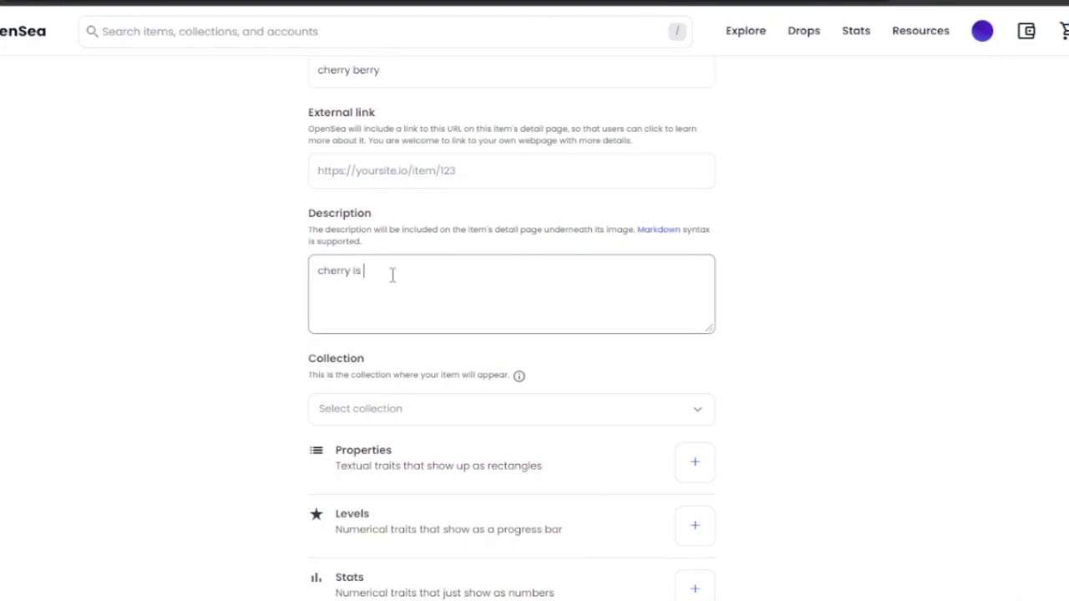
{"action": "type", "text": "red."}
- Assign the item to the cherry berry1235 collection
{"action": "scroll", "coordinate": [511, 334], "scroll_direction": "down", "scroll_amount": 3}
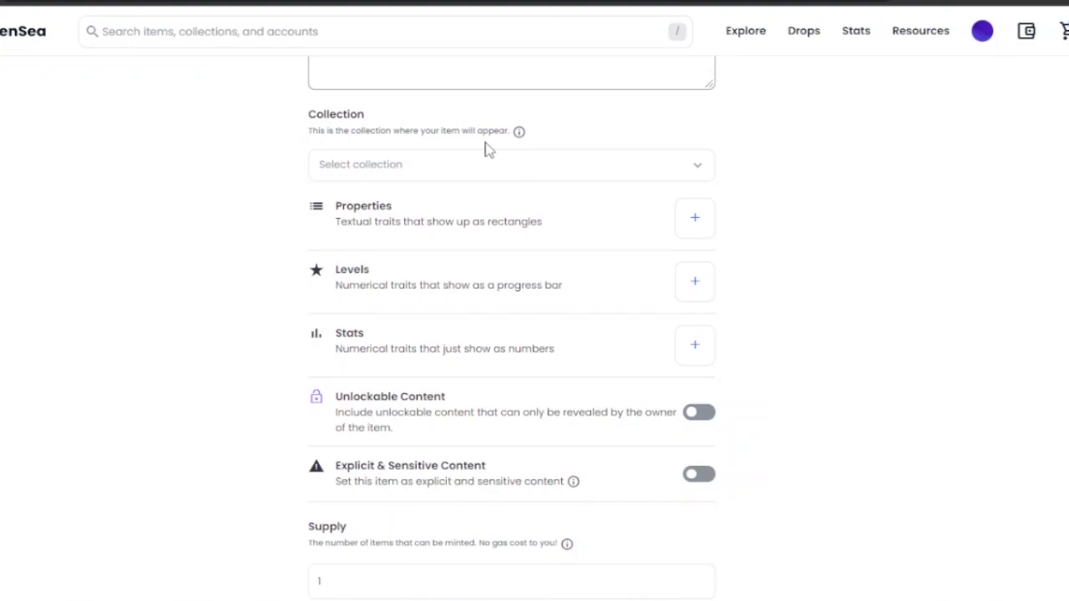
{"action": "left_click", "coordinate": [696, 170]}
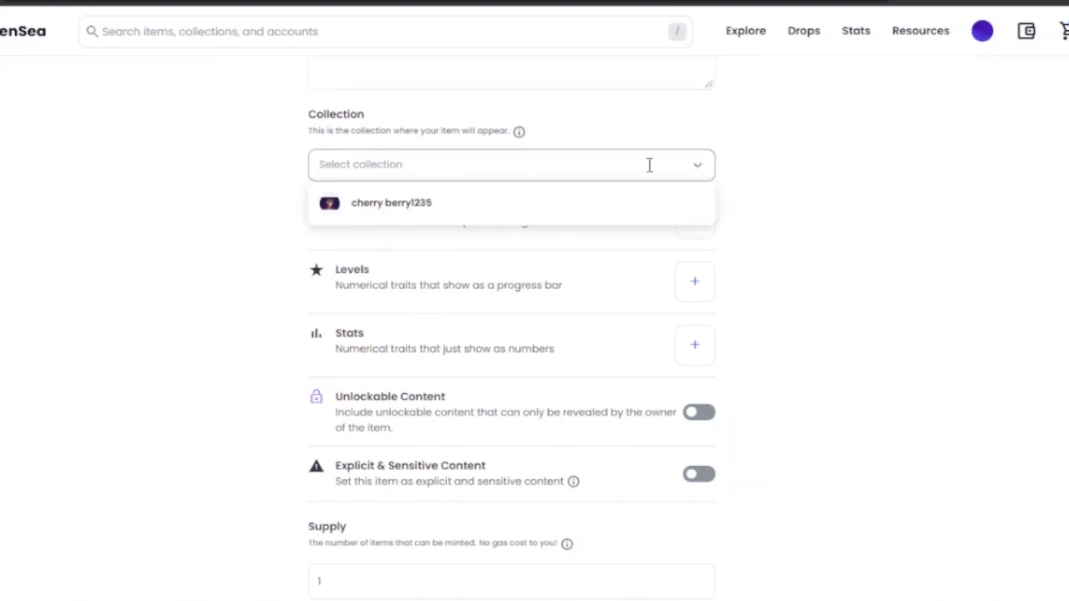
{"action": "left_click", "coordinate": [706, 171]}
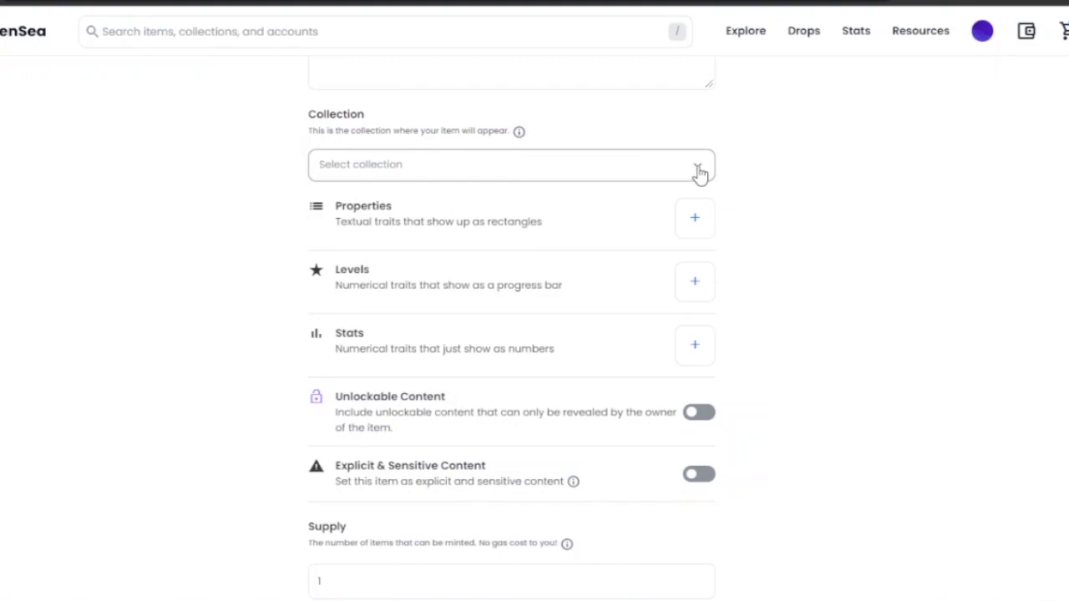
{"action": "left_click", "coordinate": [701, 172]}
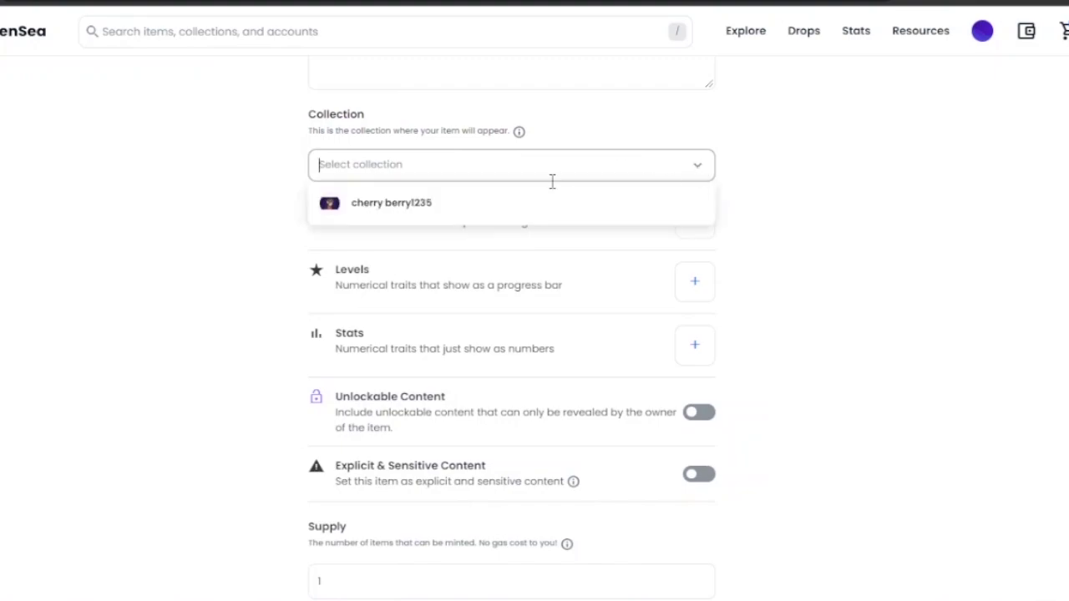
{"action": "left_click", "coordinate": [485, 210]}
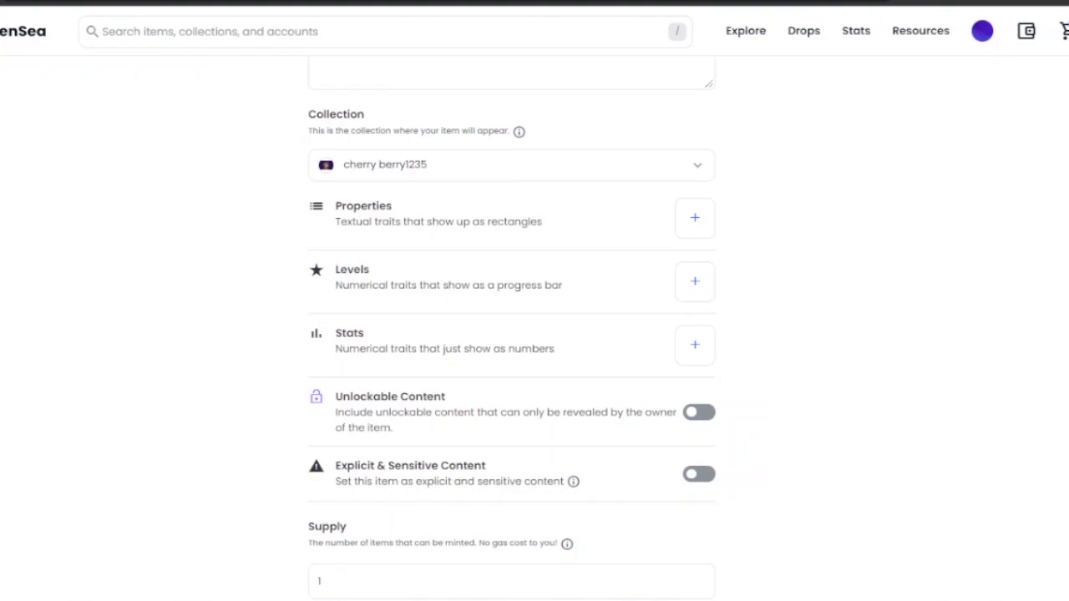
- Add and save an item property with the type "cherry" and the name "red"
{"action": "scroll", "coordinate": [478, 391], "scroll_direction": "up", "scroll_amount": 7}
{"action": "scroll", "coordinate": [478, 391], "scroll_direction": "down", "scroll_amount": 6}
{"action": "scroll", "coordinate": [478, 391], "scroll_direction": "up", "scroll_amount": 1}
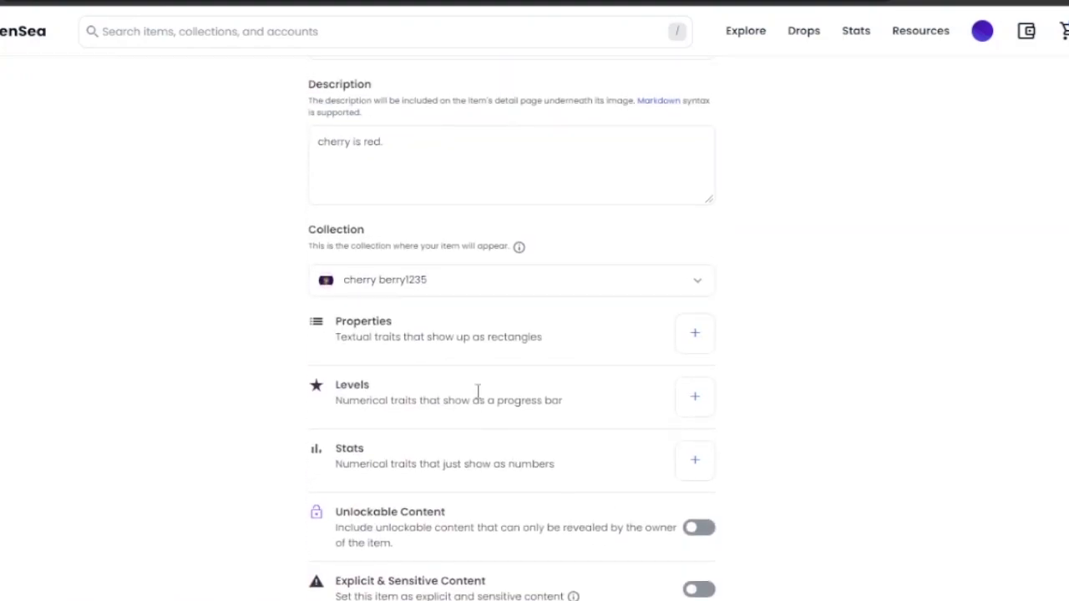
{"action": "scroll", "coordinate": [512, 334], "scroll_direction": "up", "scroll_amount": 5}
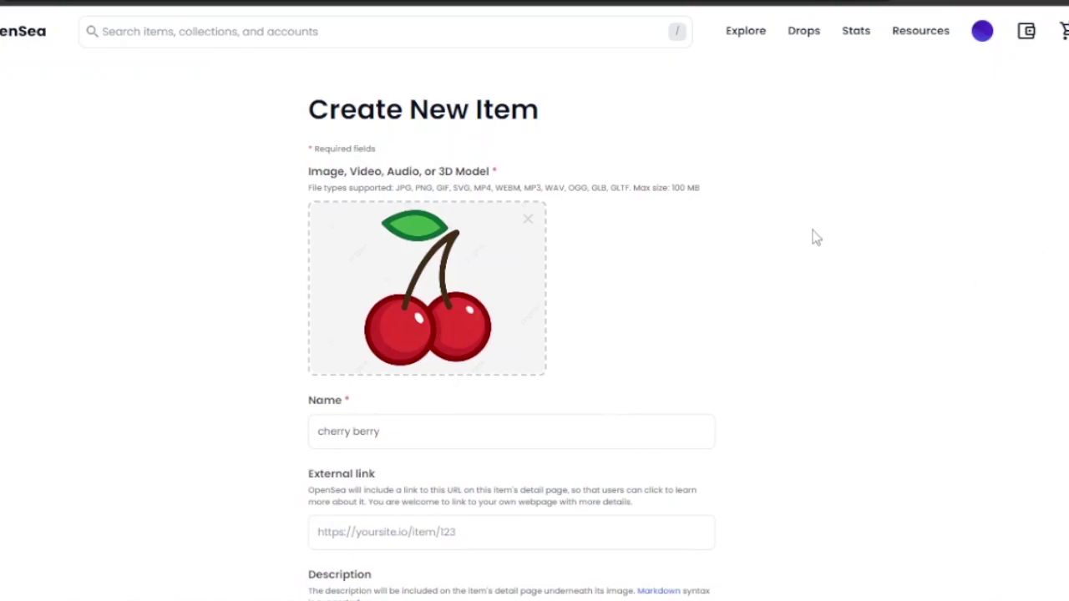
{"action": "scroll", "coordinate": [512, 334], "scroll_direction": "down", "scroll_amount": 6}
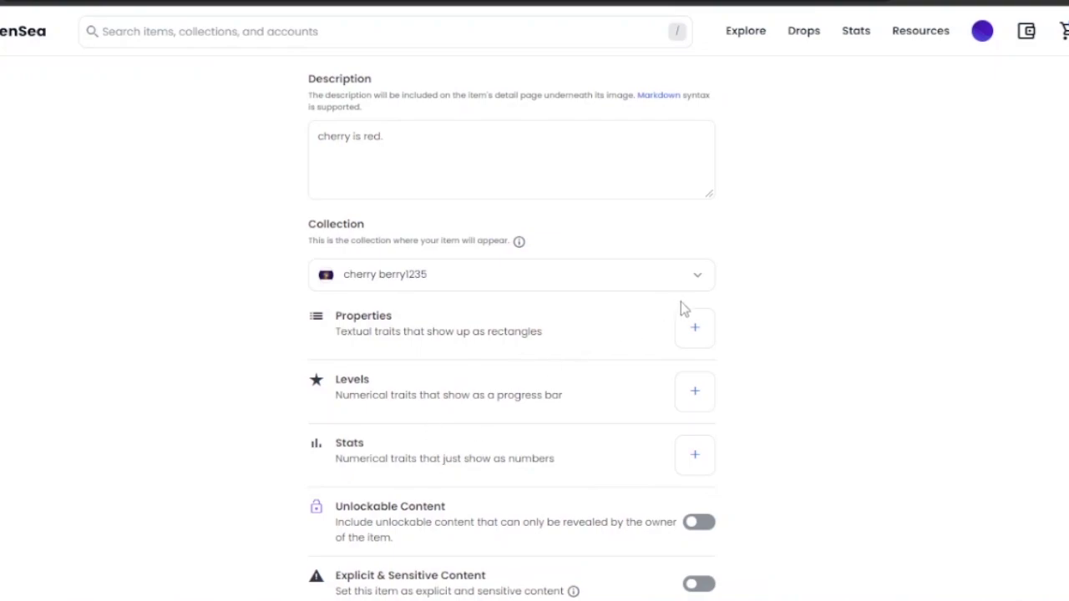
{"action": "scroll", "coordinate": [794, 358], "scroll_direction": "down", "scroll_amount": 1}
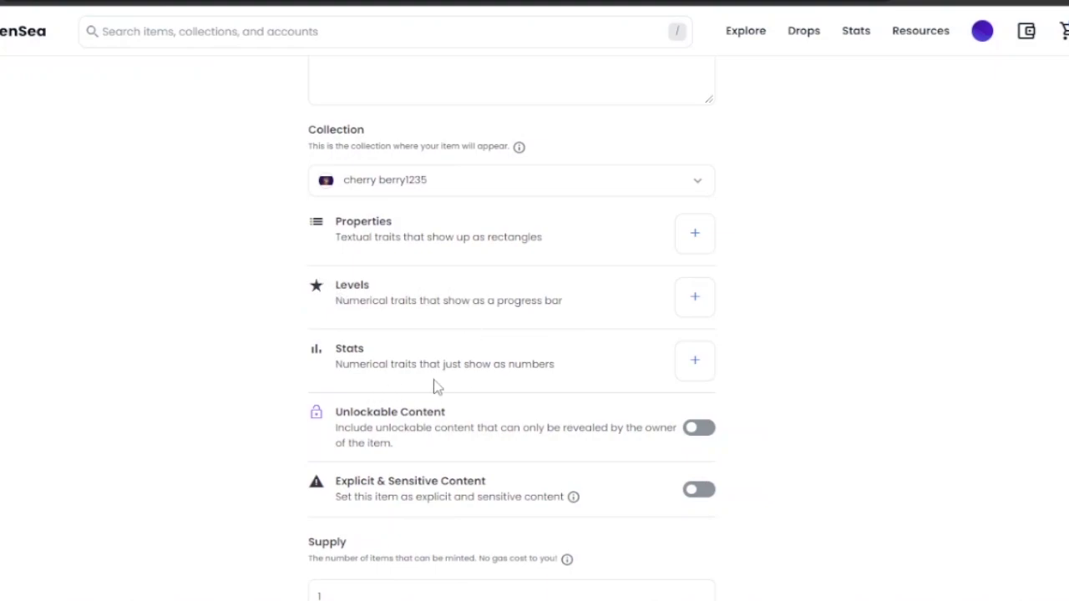
{"action": "left_click", "coordinate": [699, 238]}
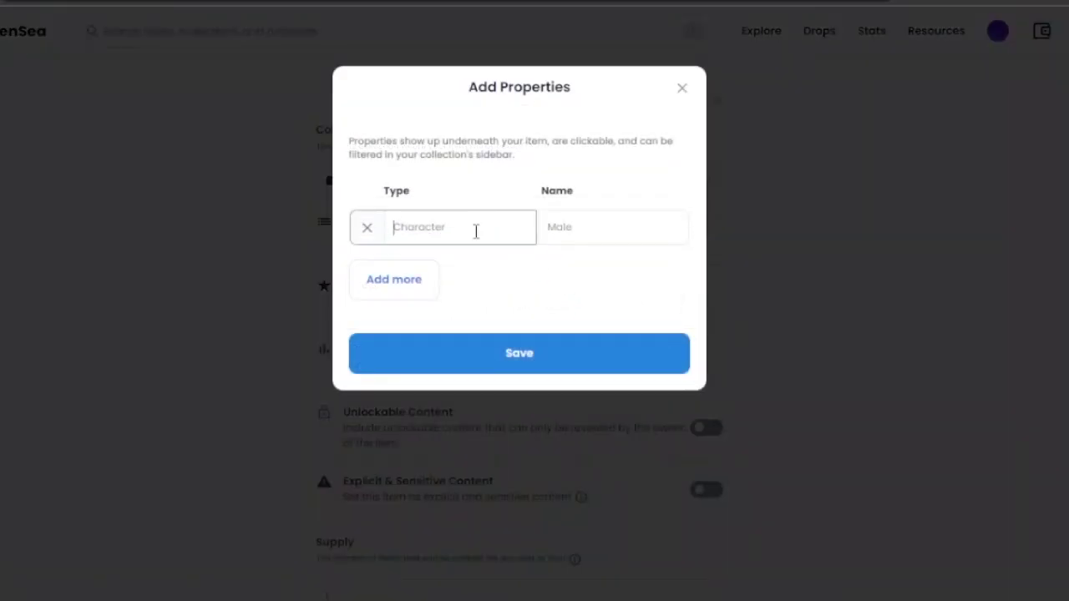
{"action": "type", "text": "cherry"}
{"action": "left_click", "coordinate": [616, 239]}
{"action": "type", "text": "re"}
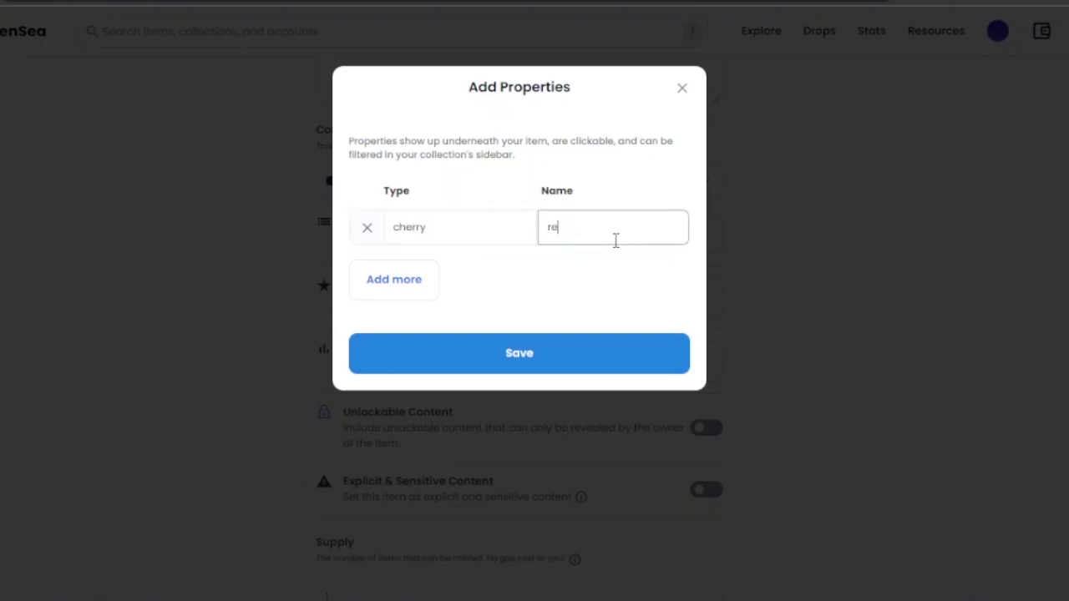
{"action": "type", "text": "d"}
{"action": "left_click", "coordinate": [585, 362]}
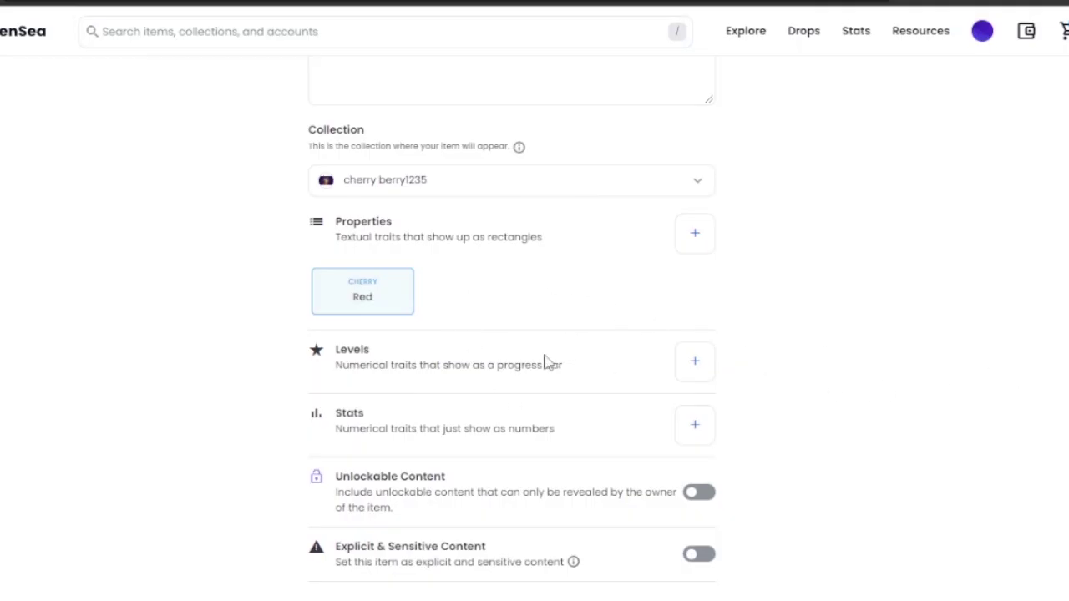
- Enable unlockable content for the item and mark it as explicit and sensitive
{"action": "scroll", "coordinate": [547, 362], "scroll_direction": "up", "scroll_amount": 1}
{"action": "scroll", "coordinate": [547, 363], "scroll_direction": "down", "scroll_amount": 1}
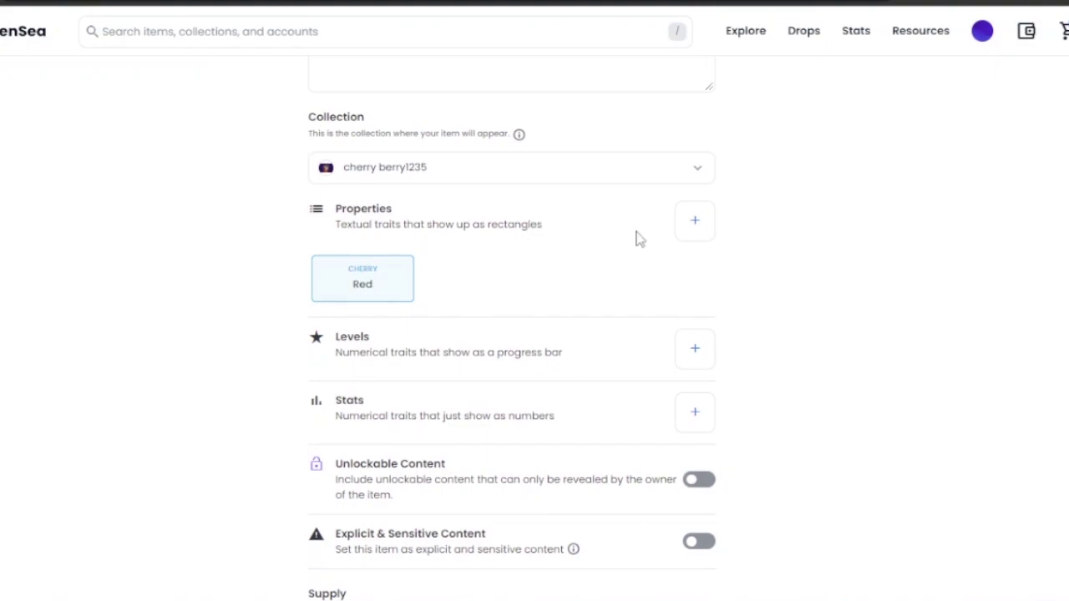
{"action": "scroll", "coordinate": [830, 309], "scroll_direction": "down", "scroll_amount": 4}
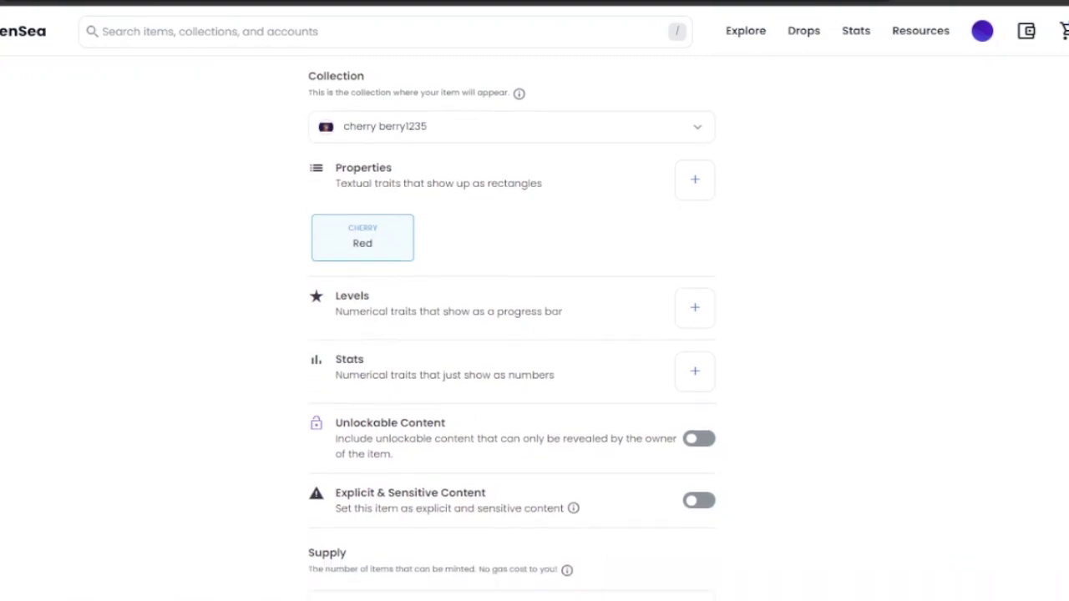
{"action": "left_click", "coordinate": [704, 185]}
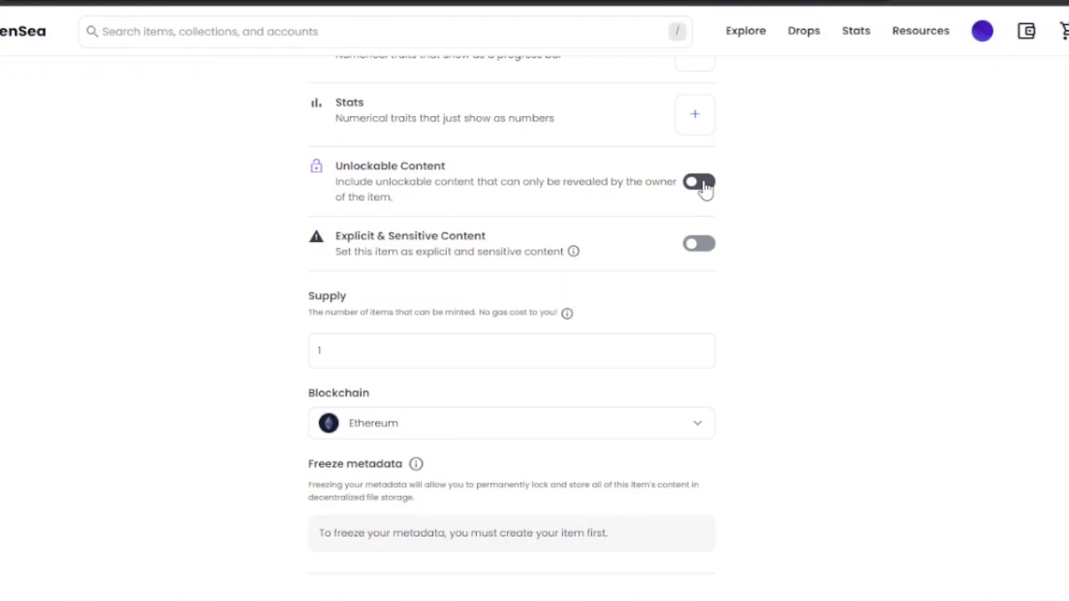
{"action": "left_click", "coordinate": [700, 183]}
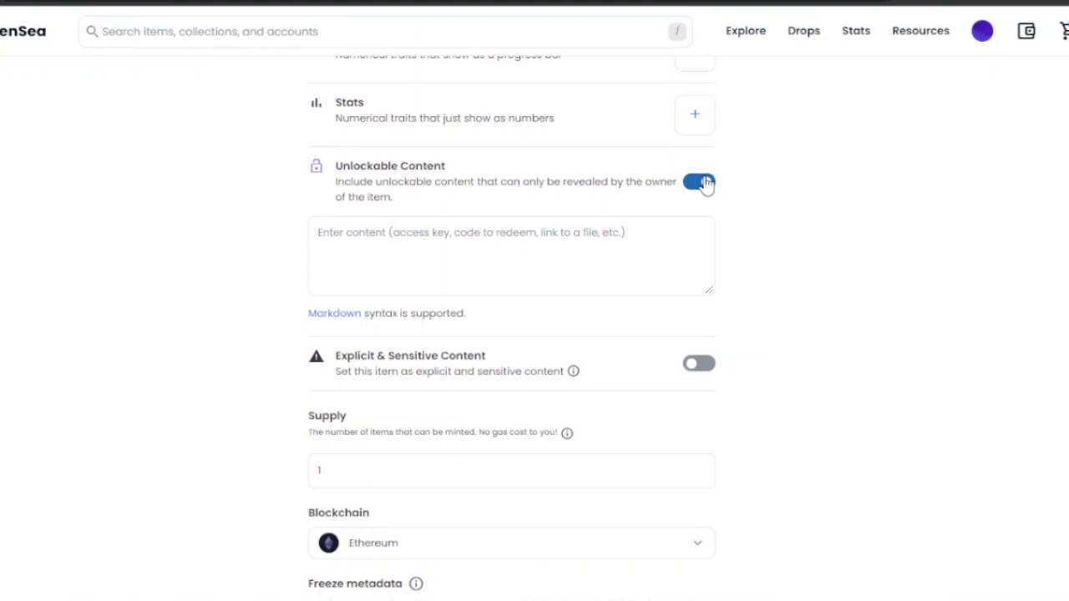
{"action": "left_click", "coordinate": [702, 368]}
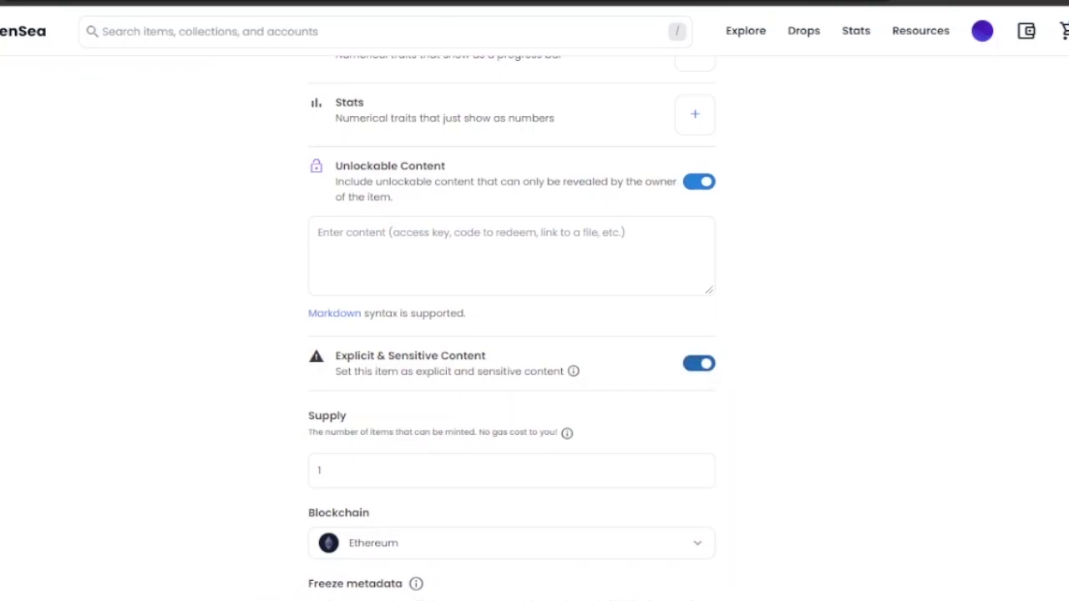
- Check the item's supply field and look through the available blockchain options without changing the selection
{"action": "scroll", "coordinate": [811, 410], "scroll_direction": "down", "scroll_amount": 3}
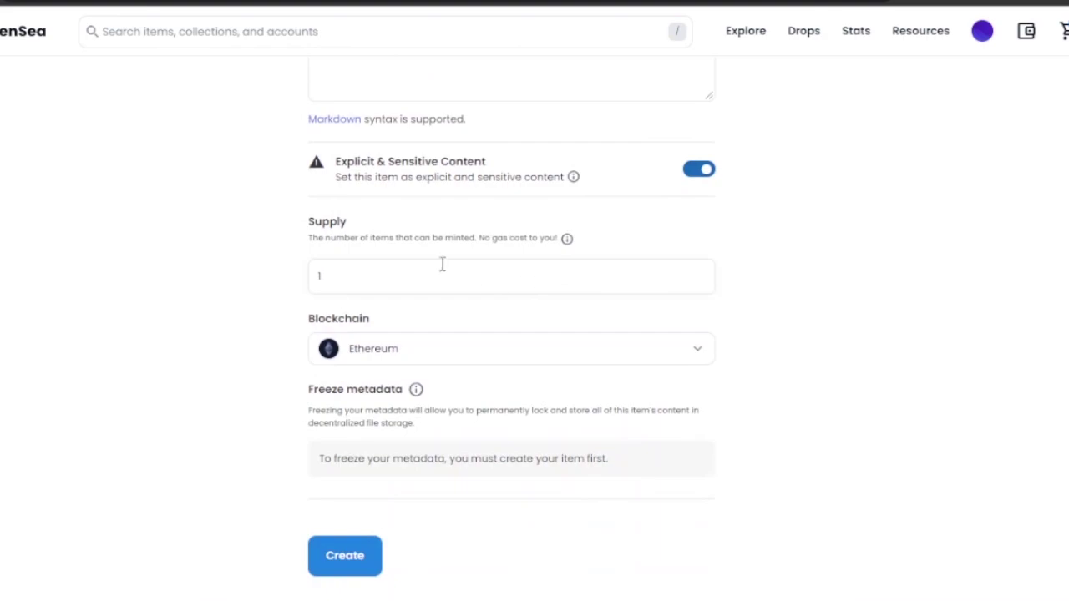
{"action": "left_click", "coordinate": [443, 265]}
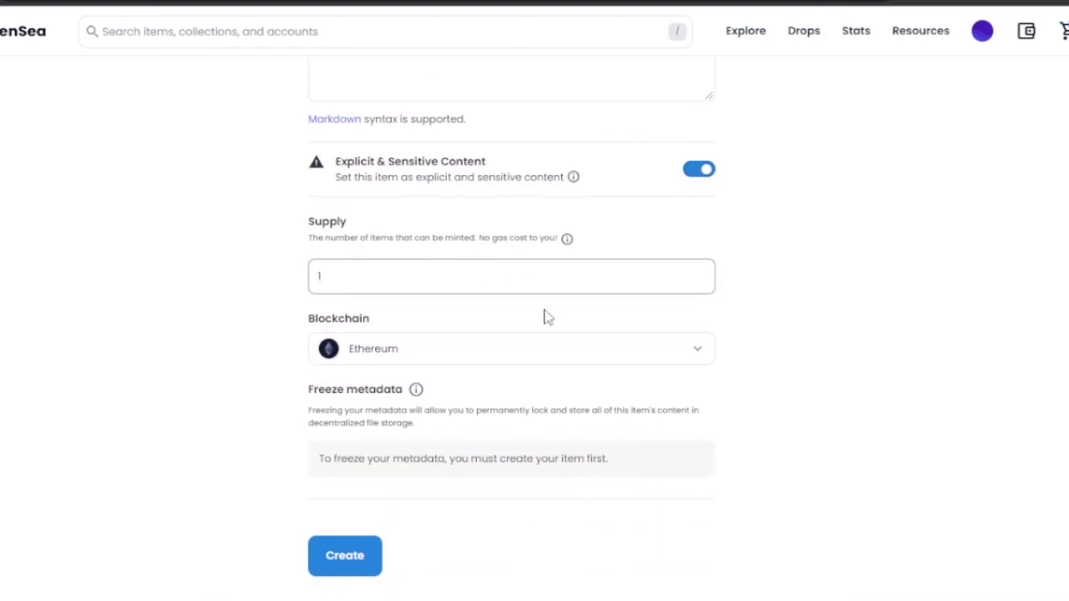
{"action": "left_click", "coordinate": [692, 367]}
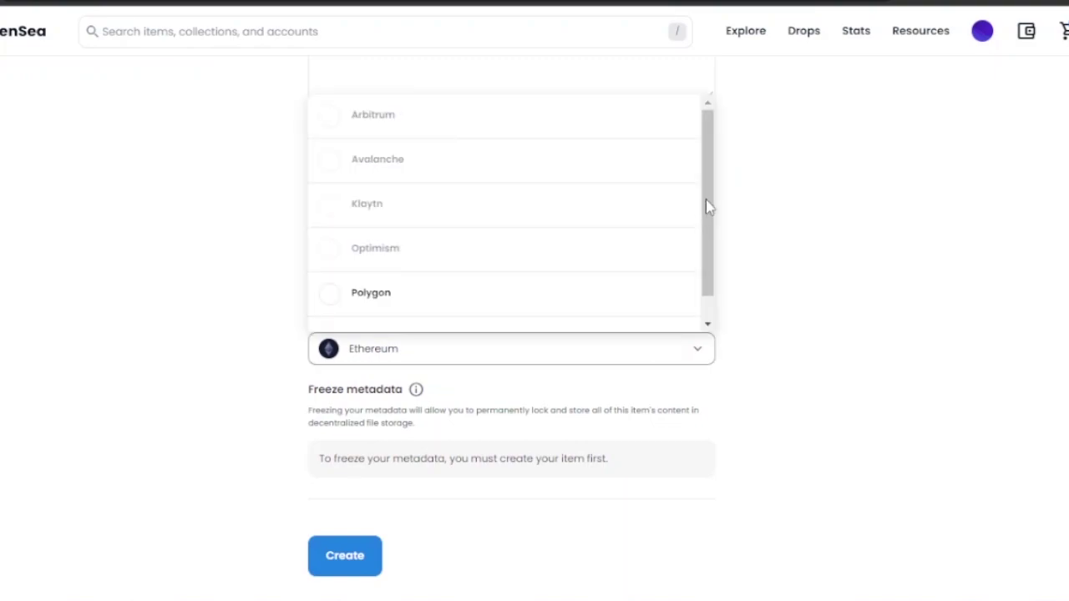
{"action": "left_click_drag", "start_coordinate": [711, 206], "coordinate": [710, 269]}
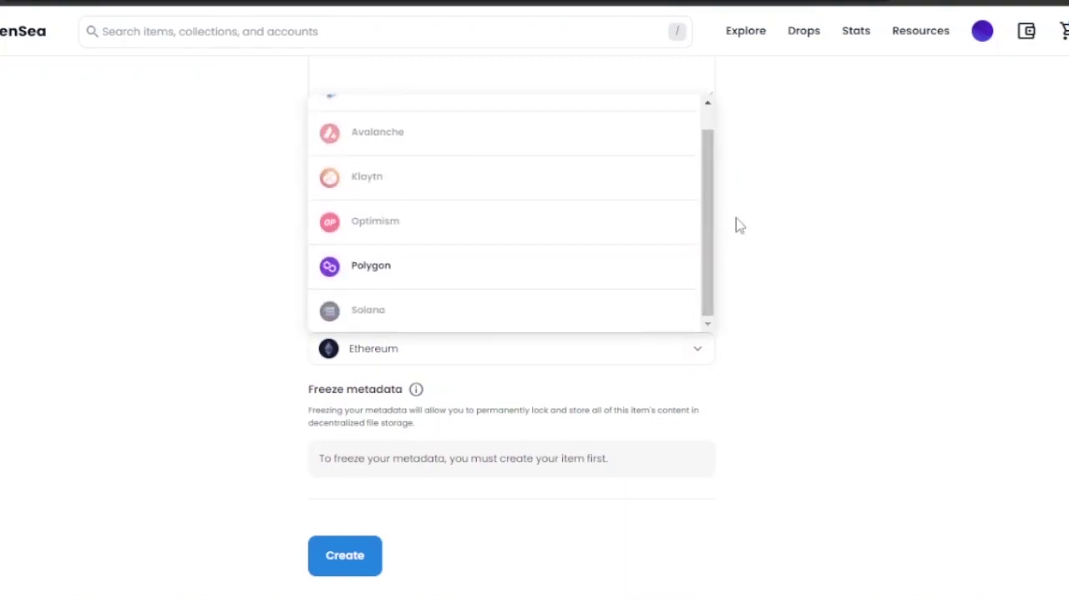
{"action": "left_click_drag", "start_coordinate": [709, 186], "coordinate": [709, 156]}
{"action": "left_click", "coordinate": [789, 194]}
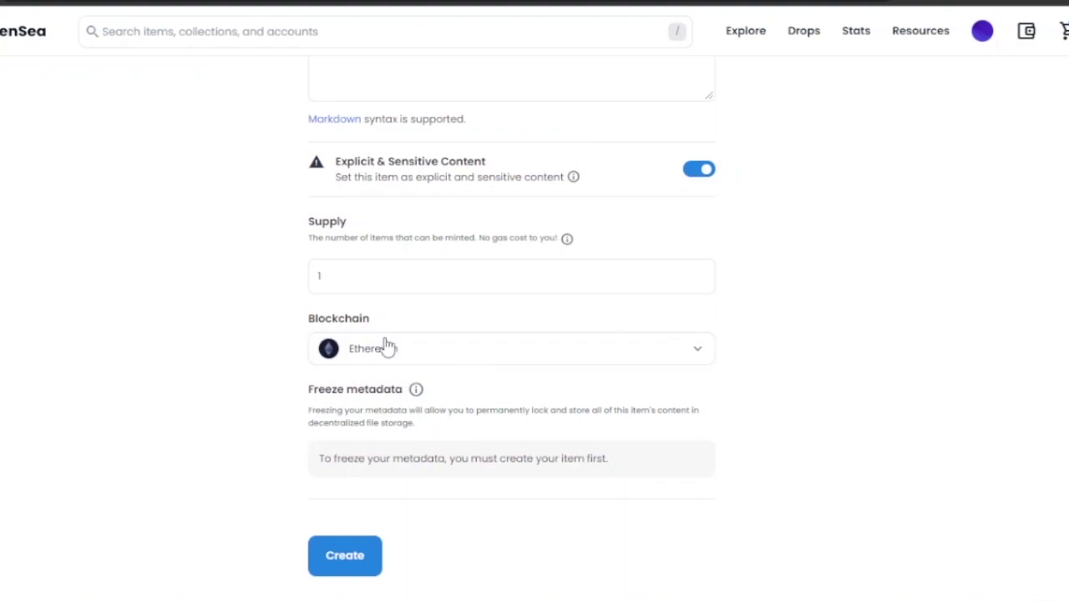
- Try to create the item by submitting the completed form
{"action": "left_click", "coordinate": [970, 50]}
{"action": "left_click", "coordinate": [348, 565]}
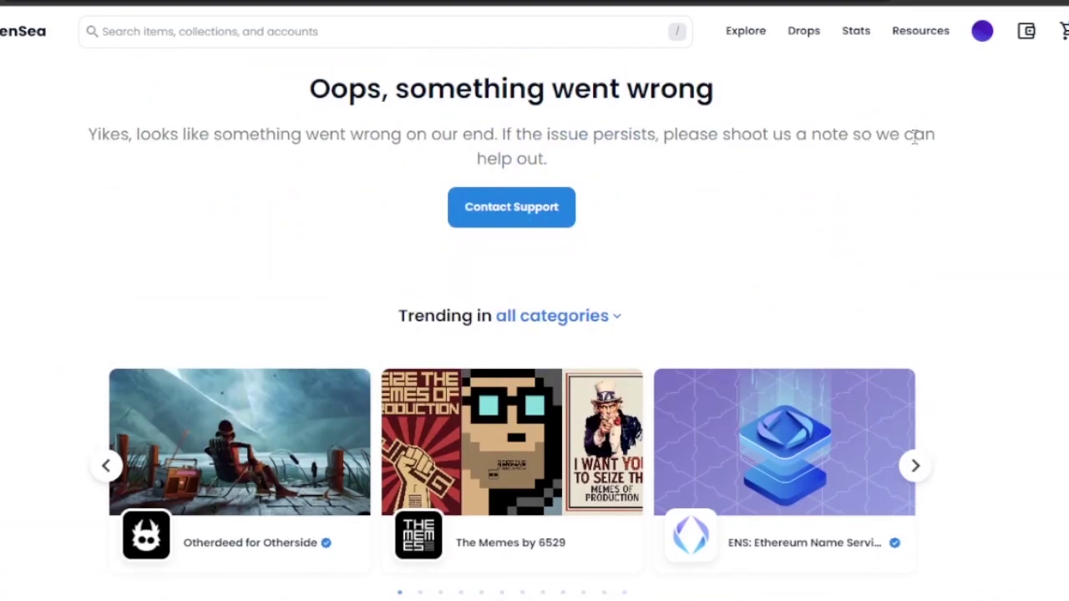
- Go to the account's own collections and open the form for creating a new collection
{"action": "mouse_move", "coordinate": [985, 42]}
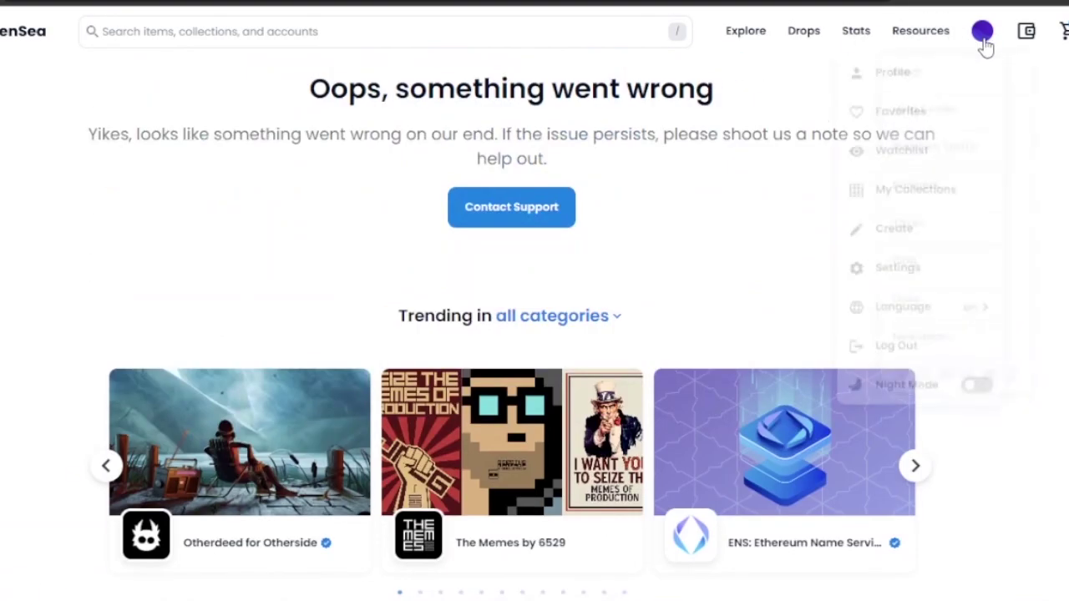
{"action": "left_click", "coordinate": [948, 194]}
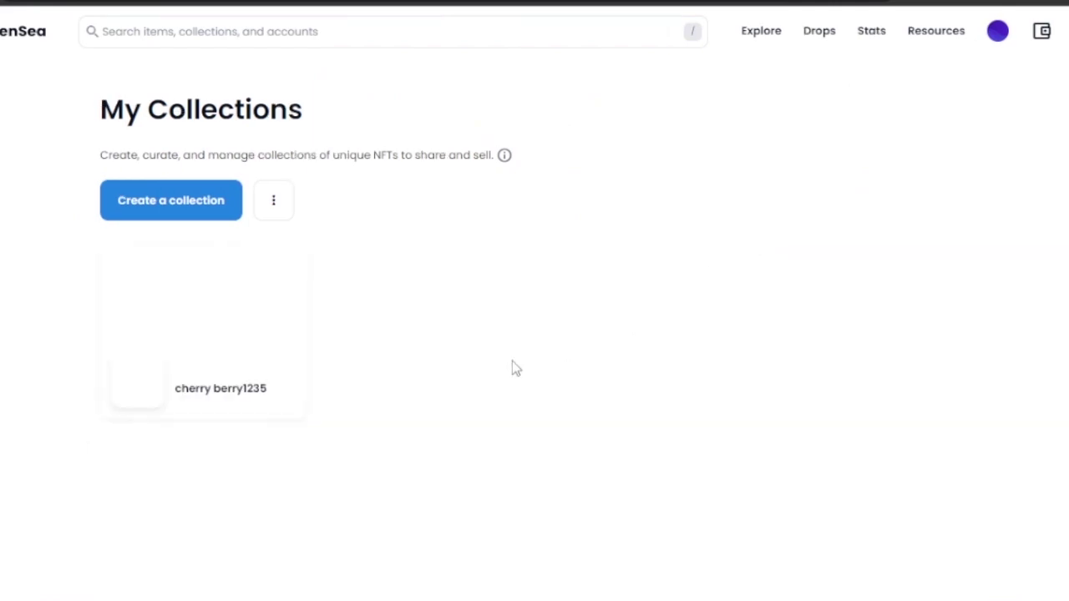
{"action": "left_click", "coordinate": [172, 202]}
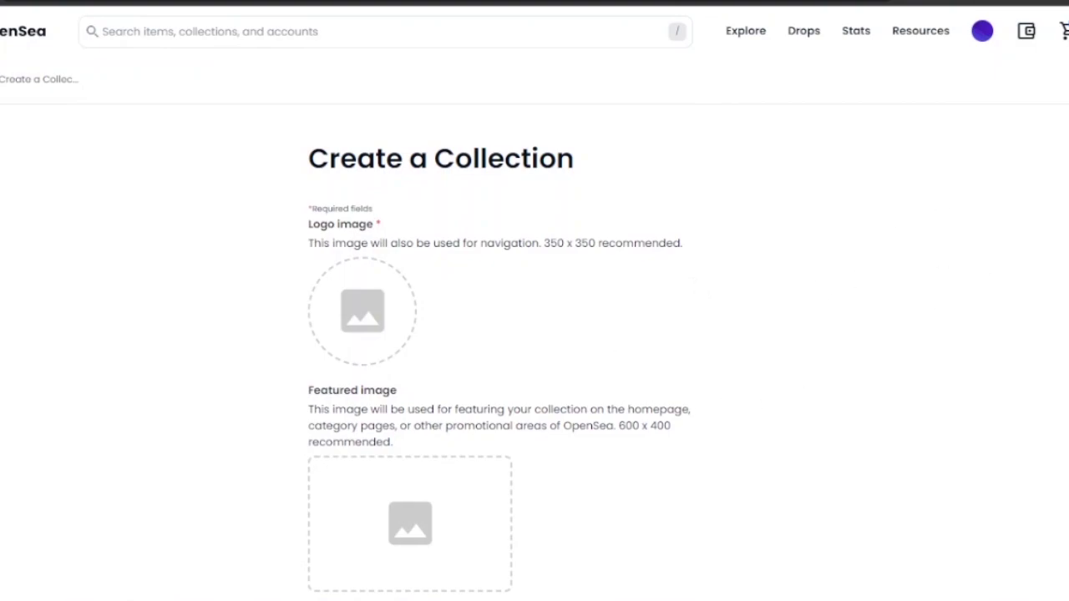
- Examine the collection form's fields, from the images, name and URL to the blockchain, payment tokens and display theme
{"action": "scroll", "coordinate": [513, 328], "scroll_direction": "down", "scroll_amount": 5}
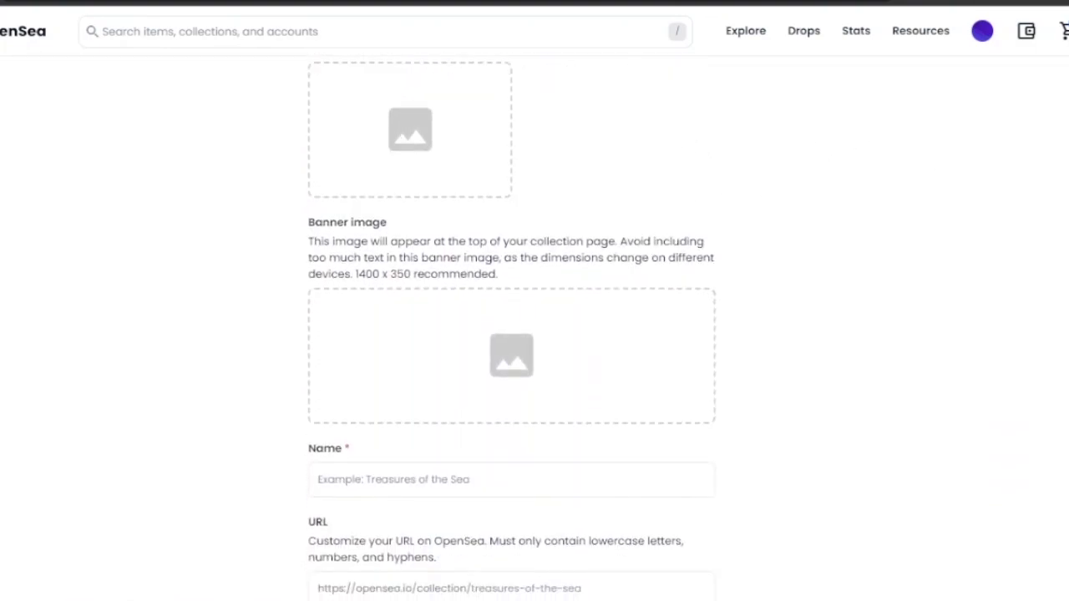
{"action": "scroll", "coordinate": [512, 328], "scroll_direction": "down", "scroll_amount": 4}
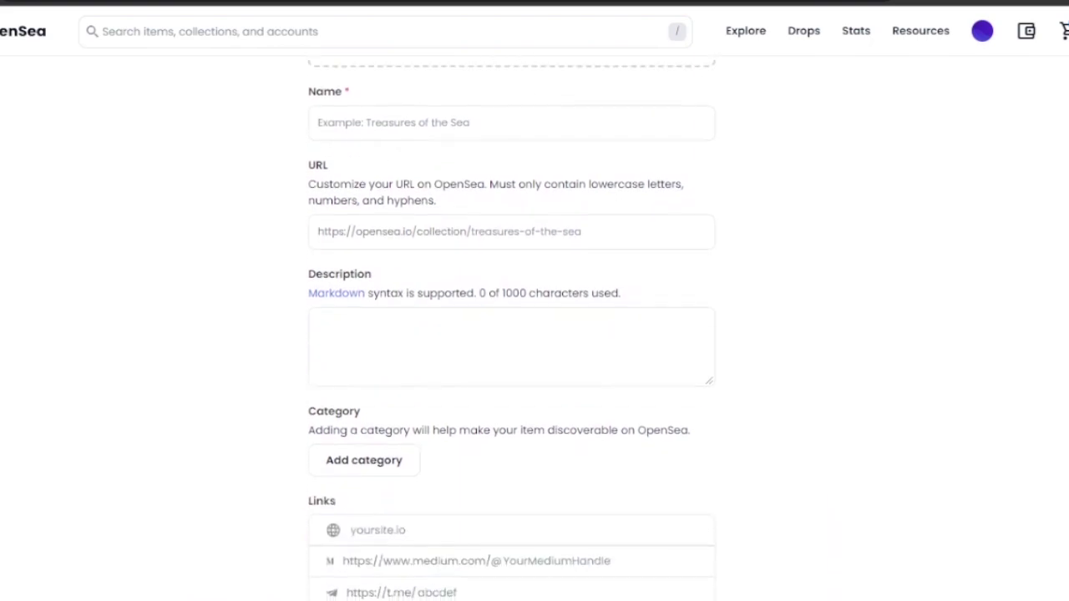
{"action": "scroll", "coordinate": [512, 327], "scroll_direction": "down", "scroll_amount": 3}
{"action": "scroll", "coordinate": [511, 327], "scroll_direction": "down", "scroll_amount": 6}
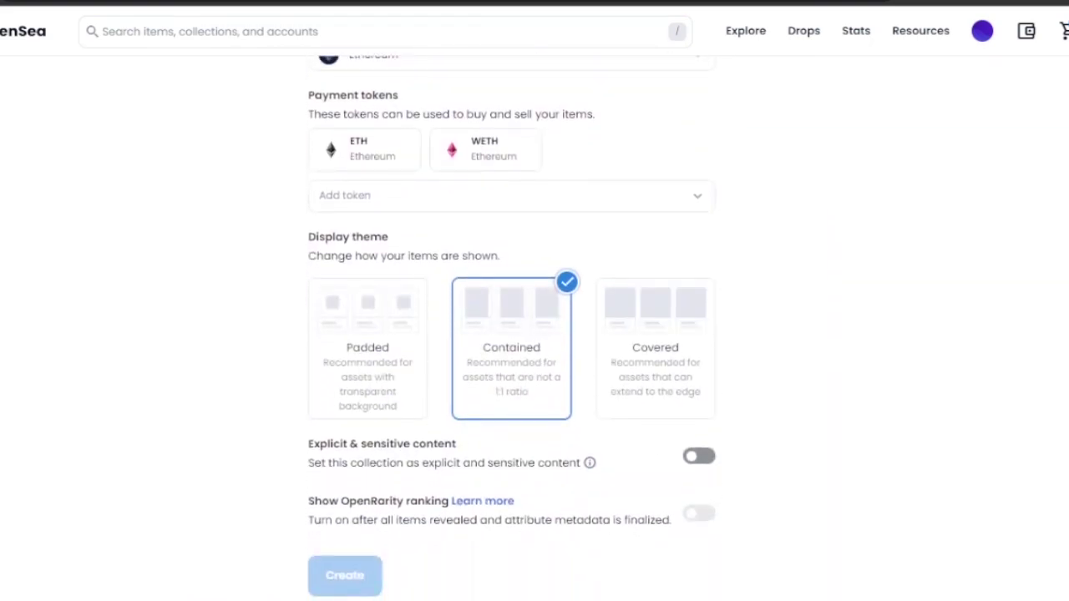
{"action": "scroll", "coordinate": [512, 327], "scroll_direction": "down", "scroll_amount": 1}
{"action": "scroll", "coordinate": [511, 328], "scroll_direction": "up", "scroll_amount": 10}
{"action": "scroll", "coordinate": [511, 328], "scroll_direction": "down", "scroll_amount": 5}
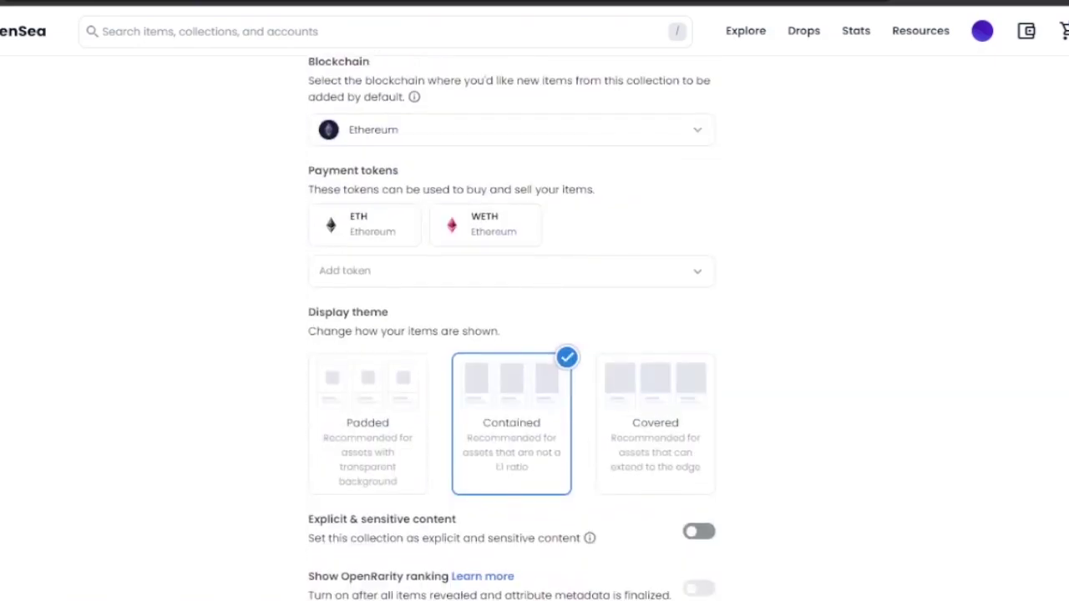
{"action": "scroll", "coordinate": [511, 327], "scroll_direction": "up", "scroll_amount": 10}
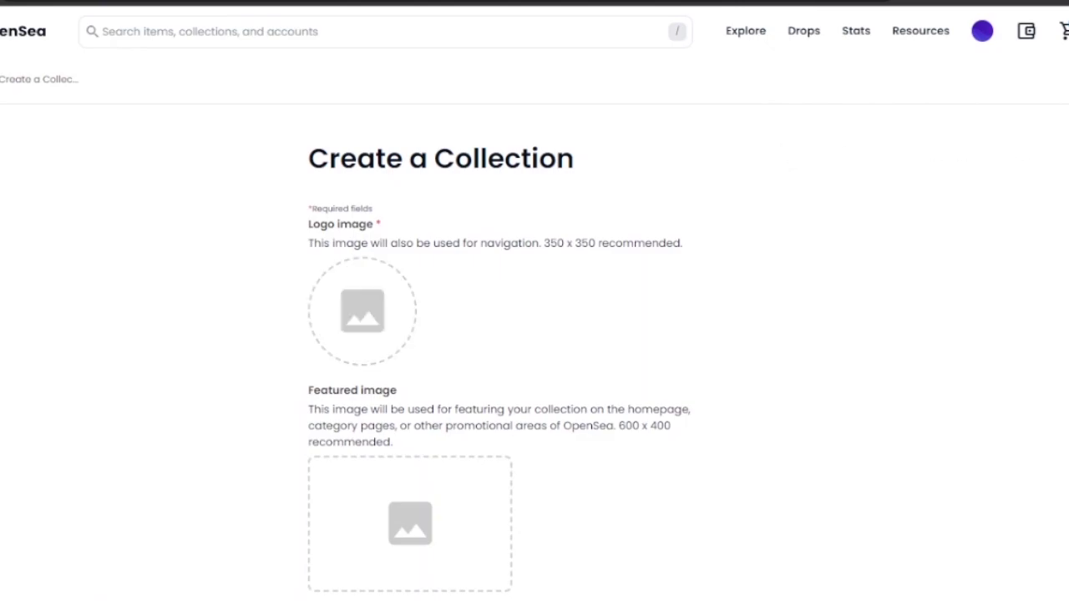
- Review the logo, featured and banner image requirements on the collection creation form
{"action": "scroll", "coordinate": [677, 353], "scroll_direction": "down", "scroll_amount": 3}
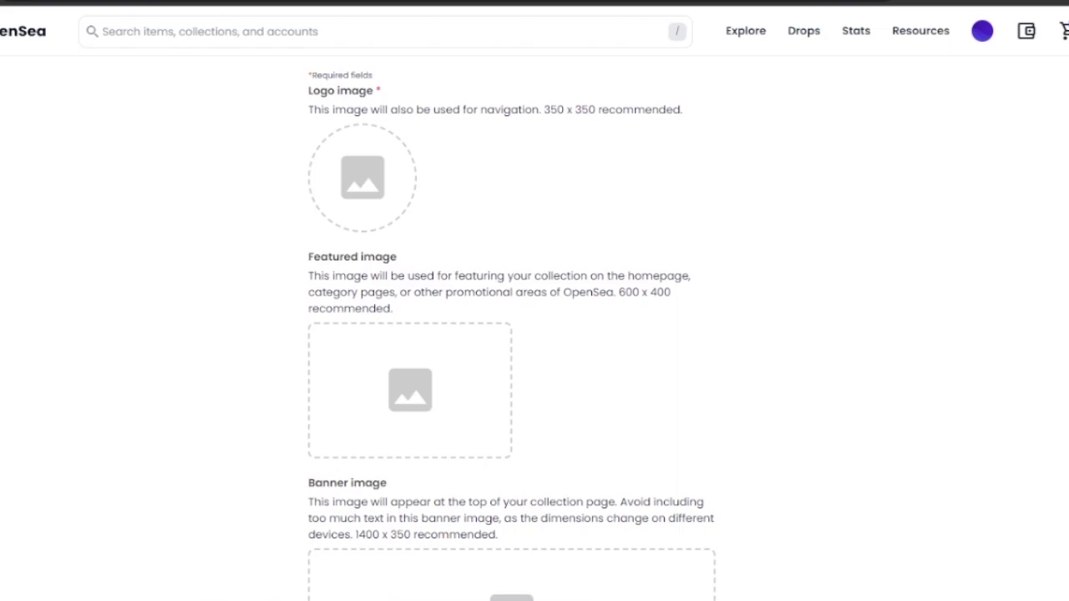
{"action": "scroll", "coordinate": [511, 331], "scroll_direction": "down", "scroll_amount": 4}
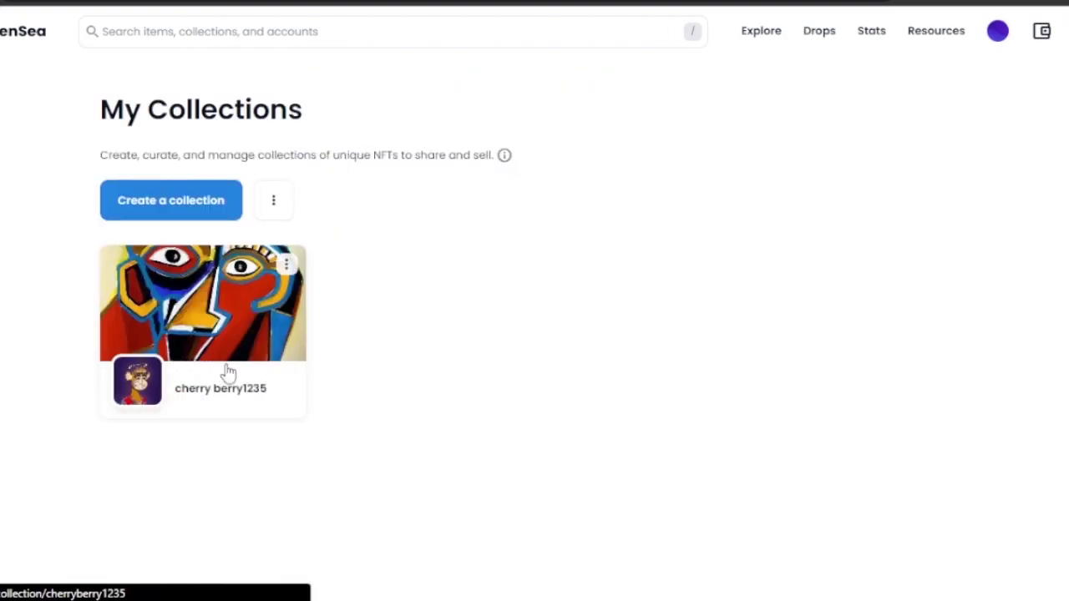
- Open the existing cherry berry1235 collection, look over its page and items area, and return to the collections list
{"action": "left_click", "coordinate": [176, 334]}
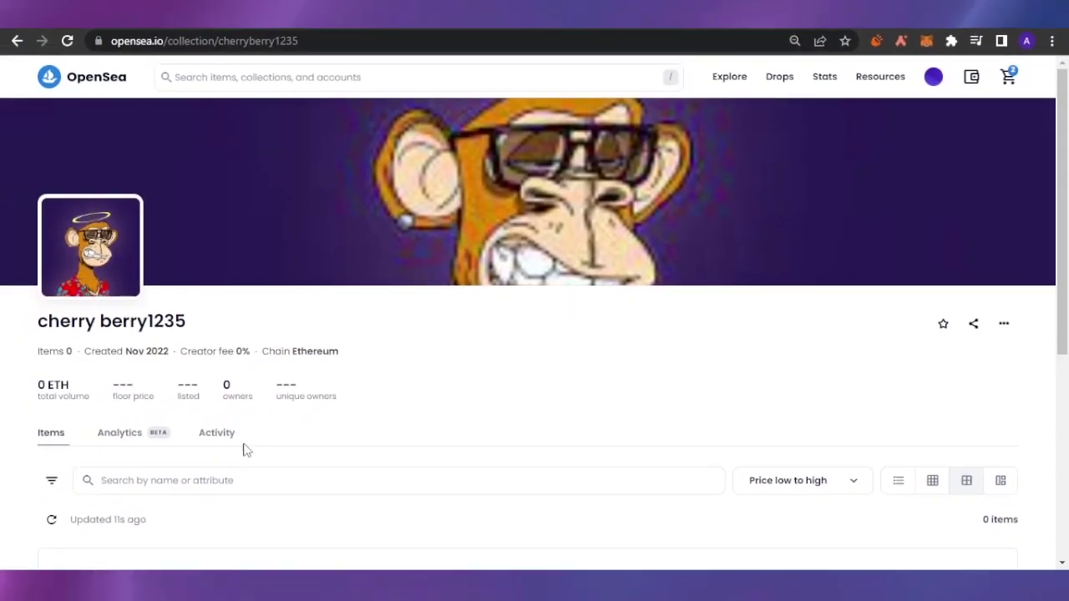
{"action": "left_click_drag", "start_coordinate": [1067, 190], "coordinate": [1067, 249]}
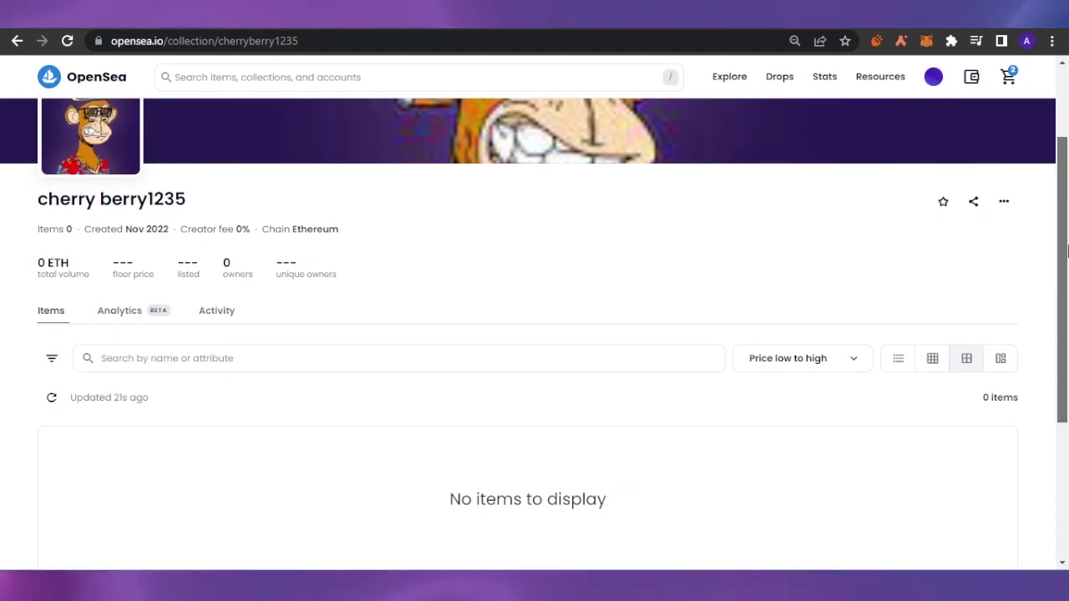
{"action": "scroll", "coordinate": [857, 169], "scroll_direction": "up", "scroll_amount": 2}
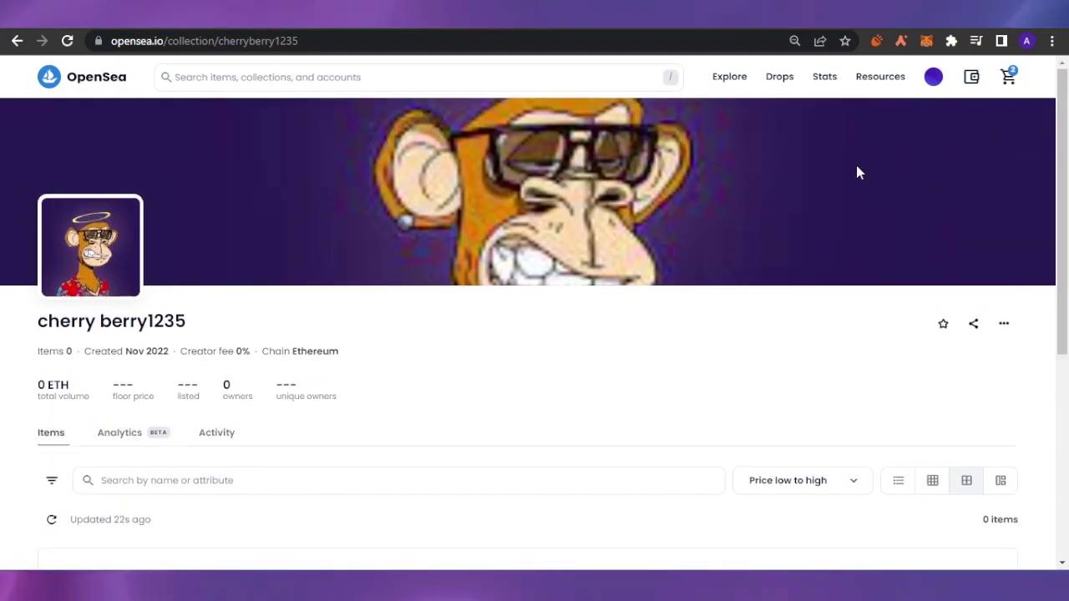
{"action": "left_click", "coordinate": [17, 40]}
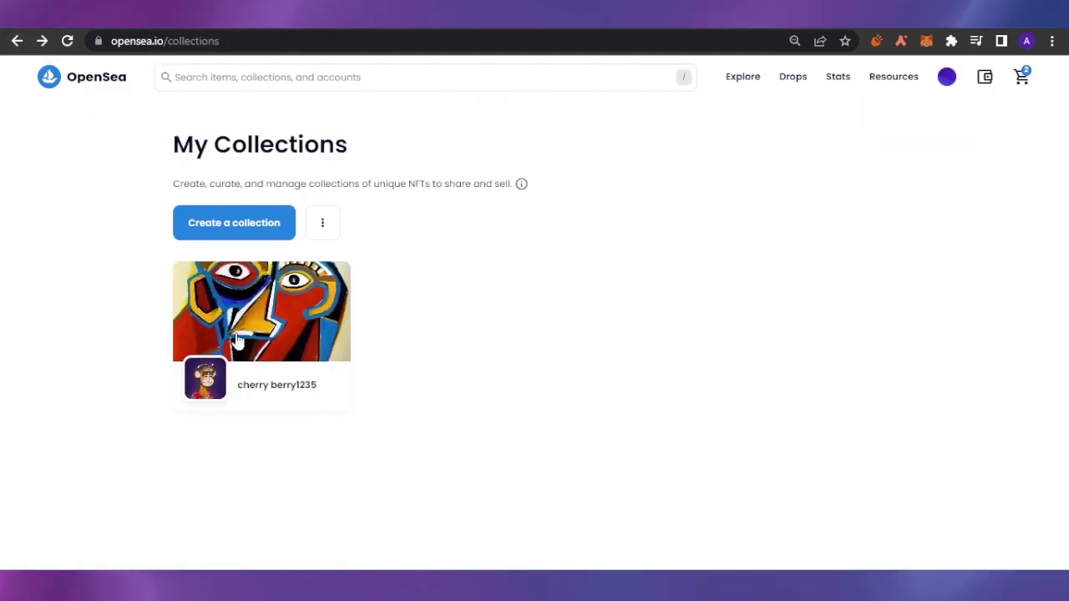